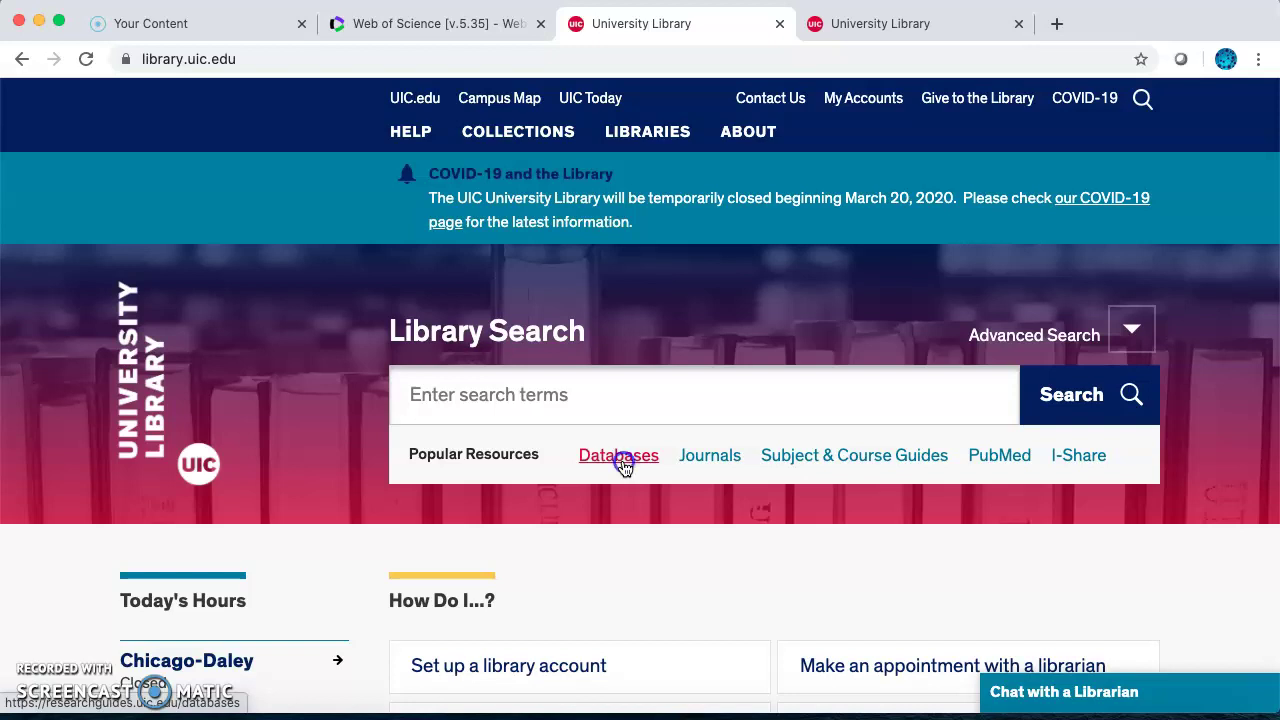
Step: Open the library's Databases A–Z list and filter it to W so Web of Science appears
left_click(618, 456)
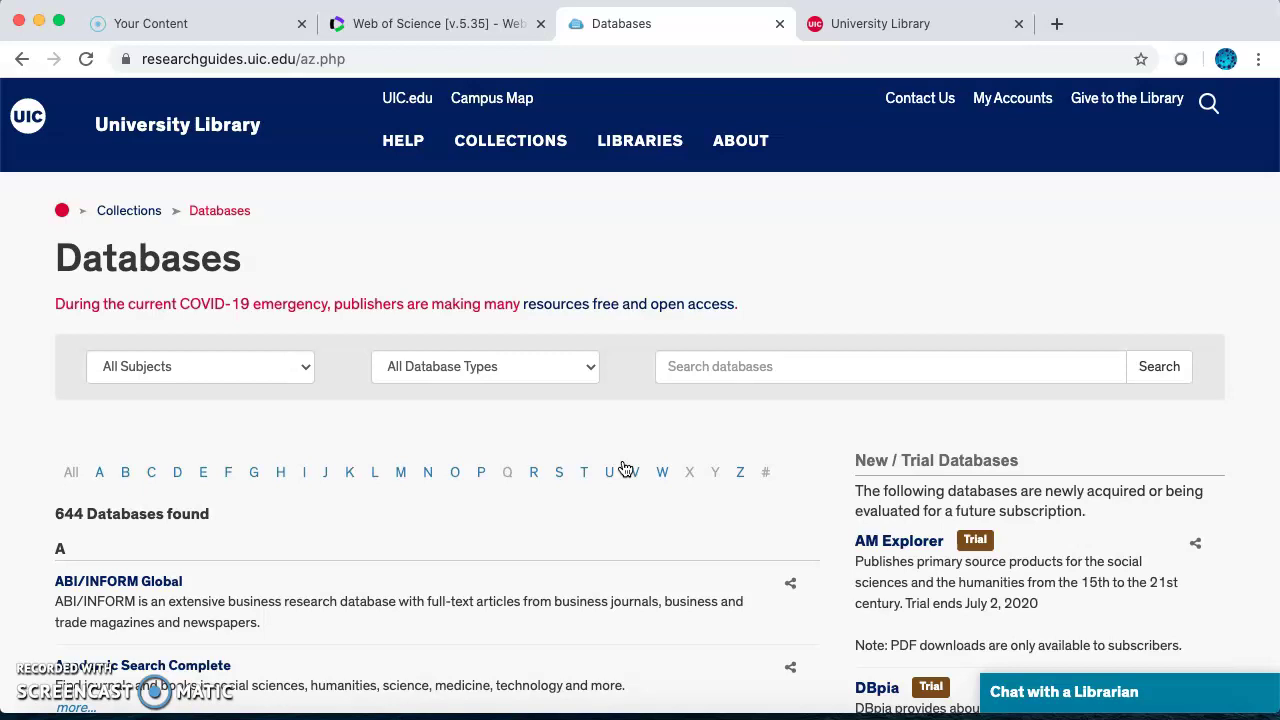
left_click(588, 367)
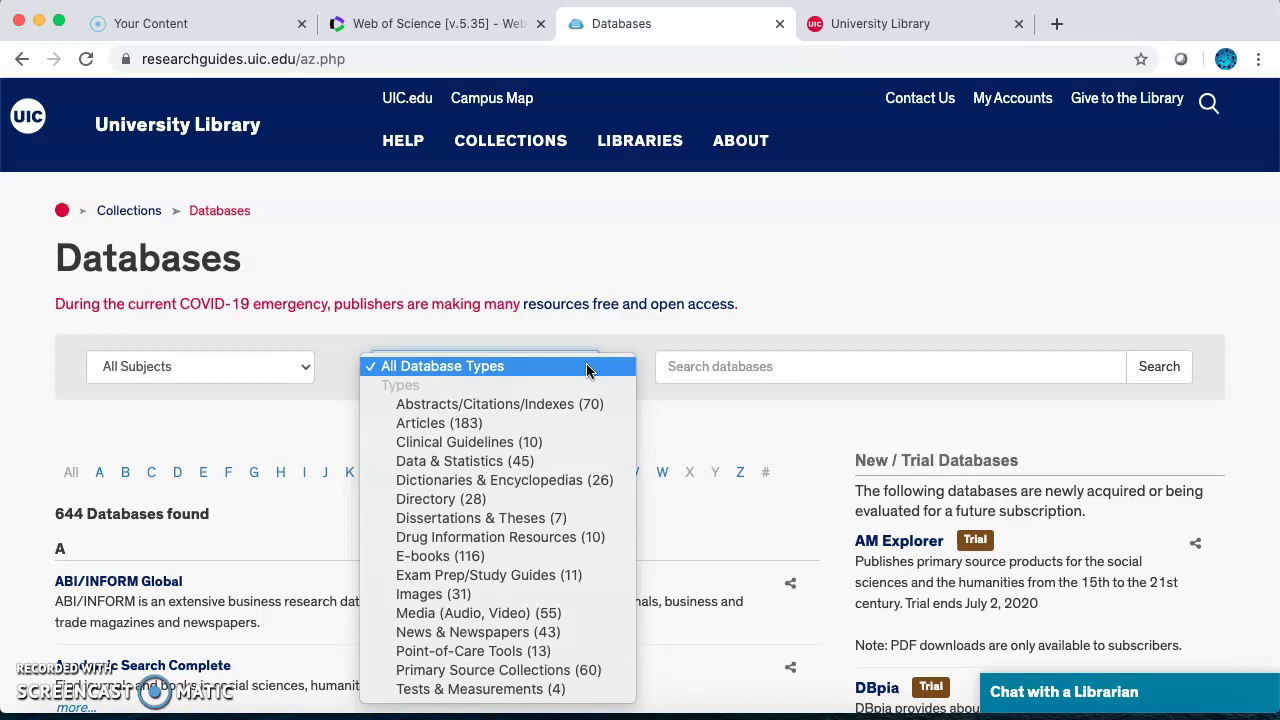
left_click(666, 423)
left_click(663, 476)
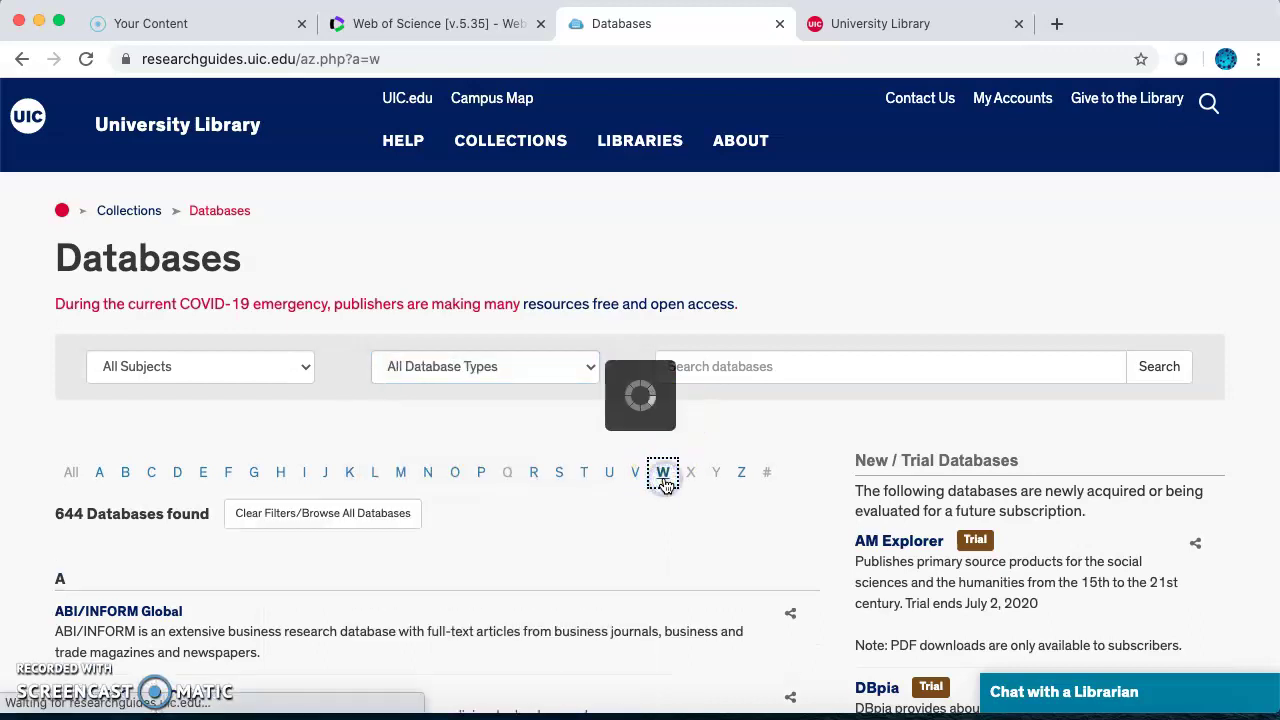
scroll(663, 486, "down", 3)
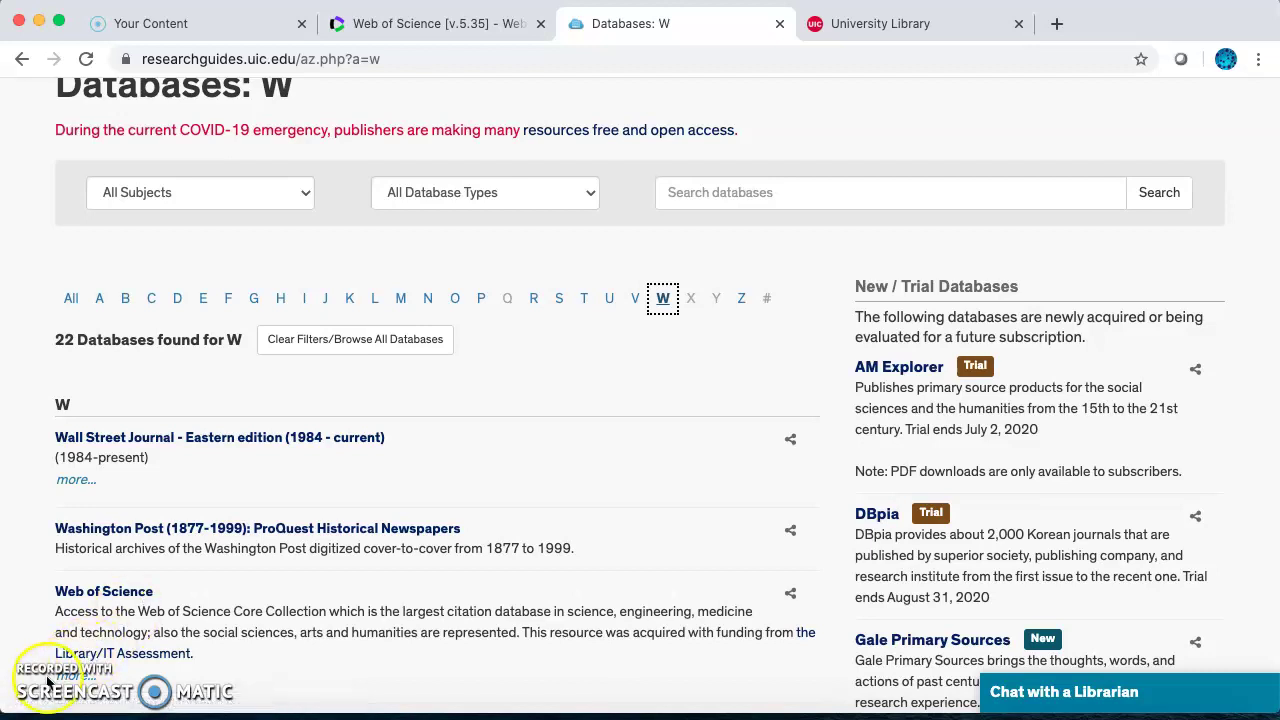
Step: Open Web of Science and leave the Core Collection search field set to Topic
left_click(100, 597)
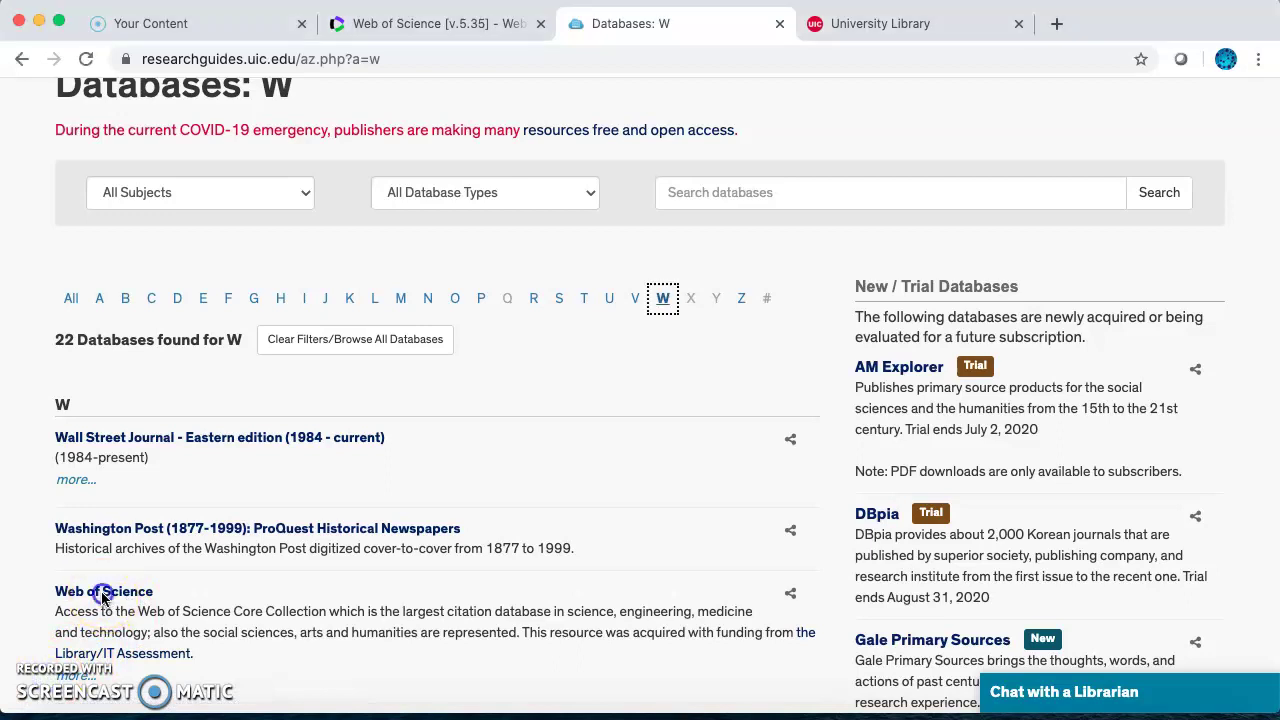
left_click(100, 592)
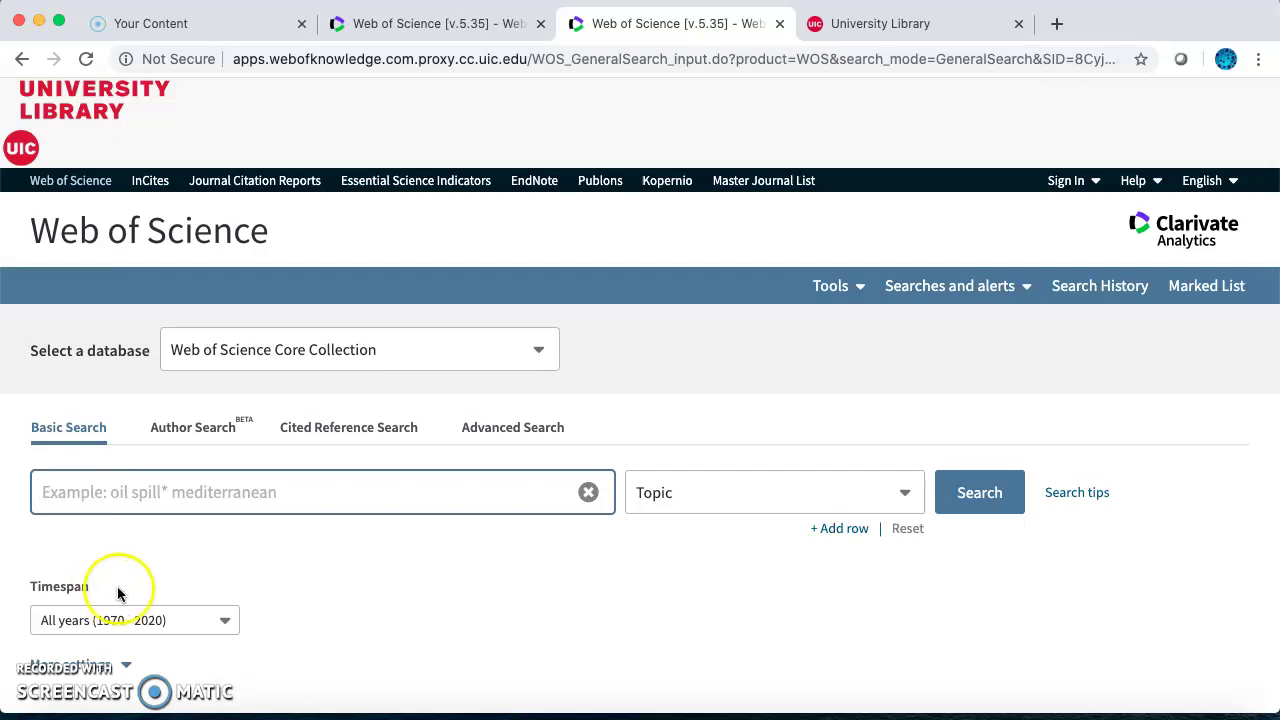
left_click(904, 494)
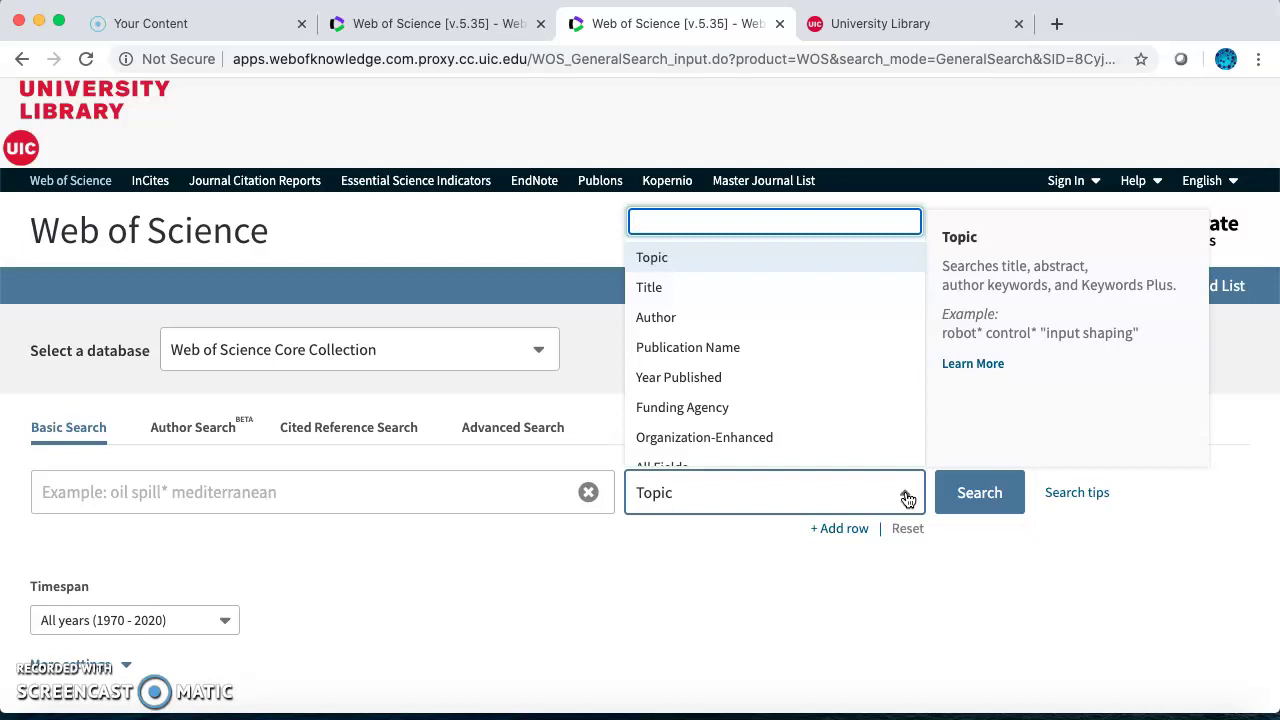
left_click(721, 258)
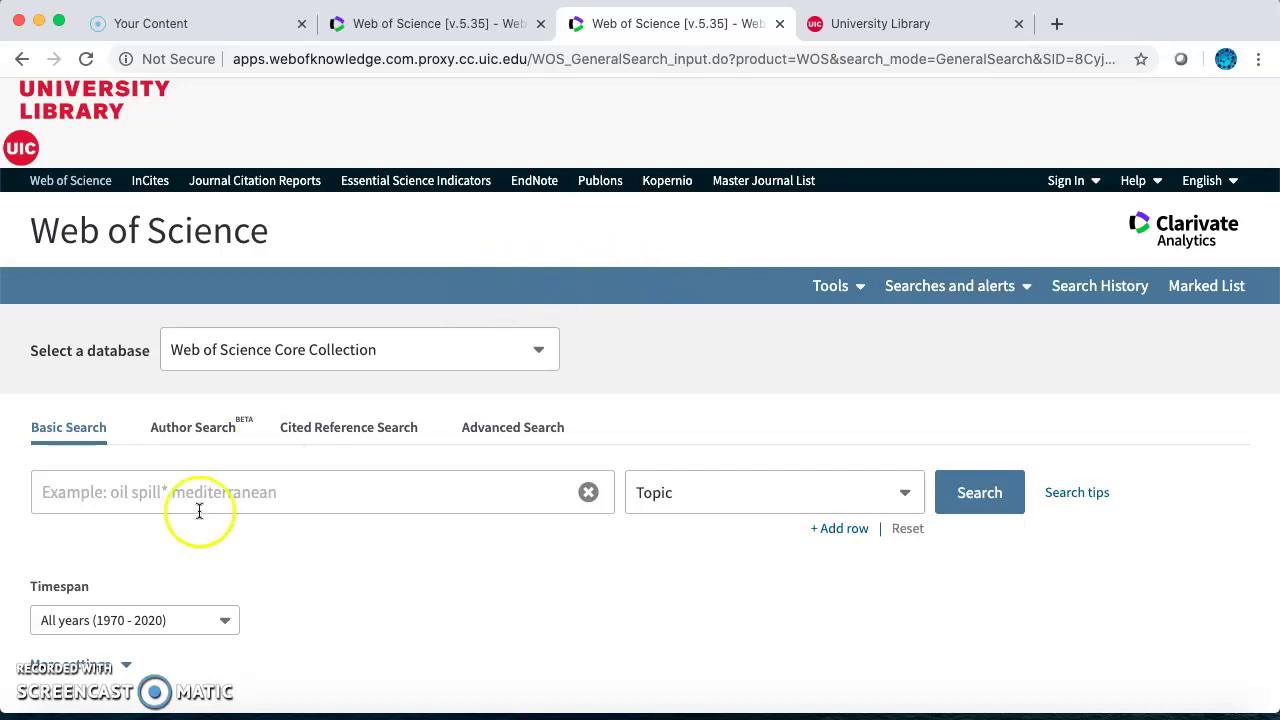
Step: Run a Topic search for the suggested term 'leopards', returning 5,288 results
left_click(168, 492)
type("leopards")
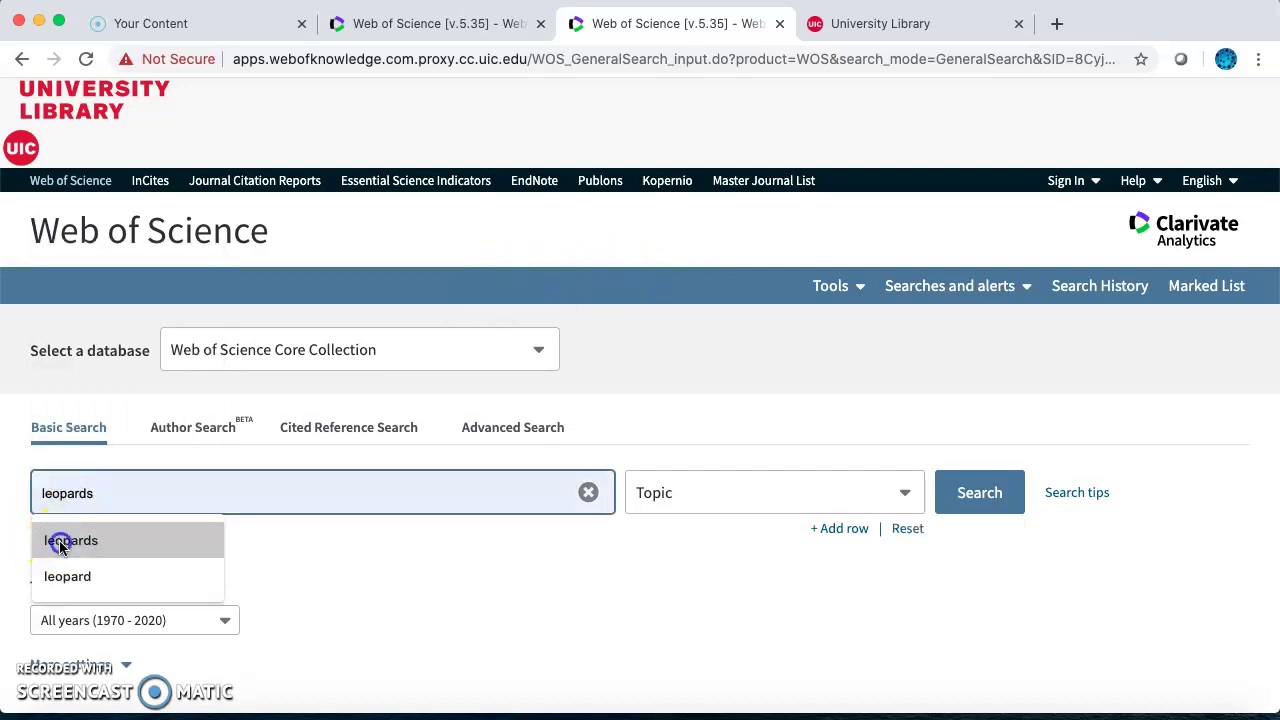
left_click(52, 538)
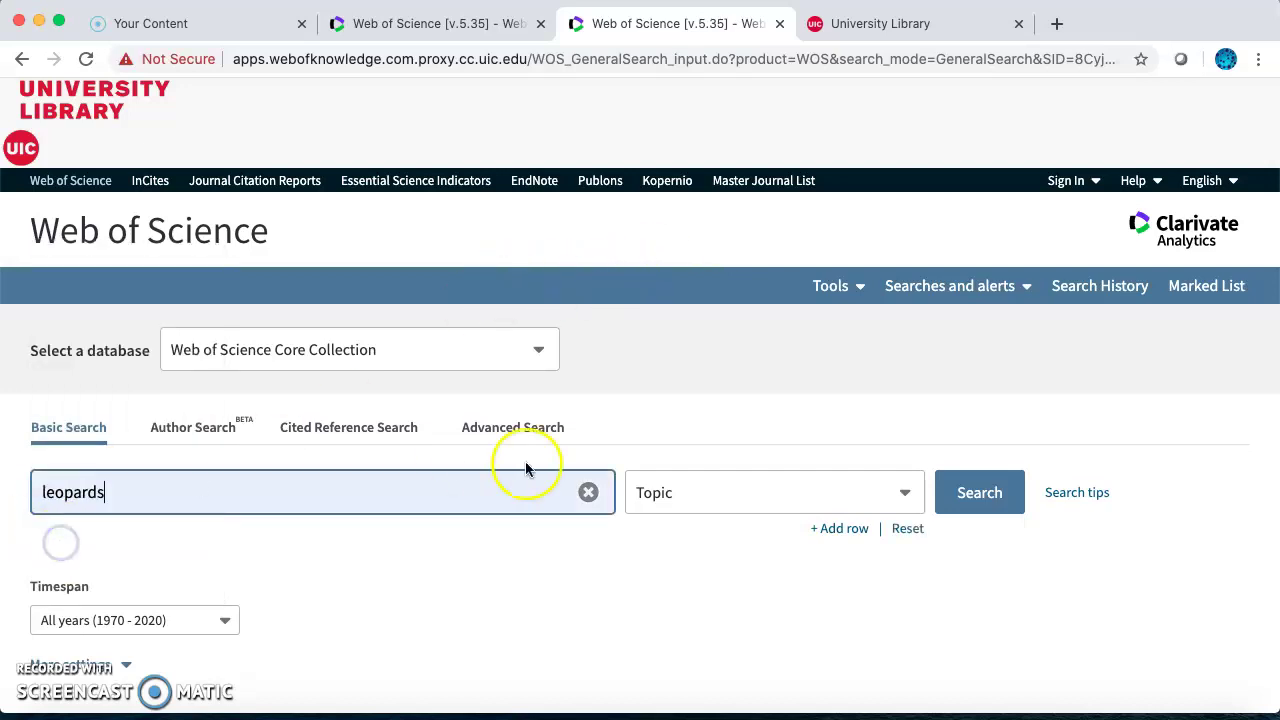
left_click(977, 494)
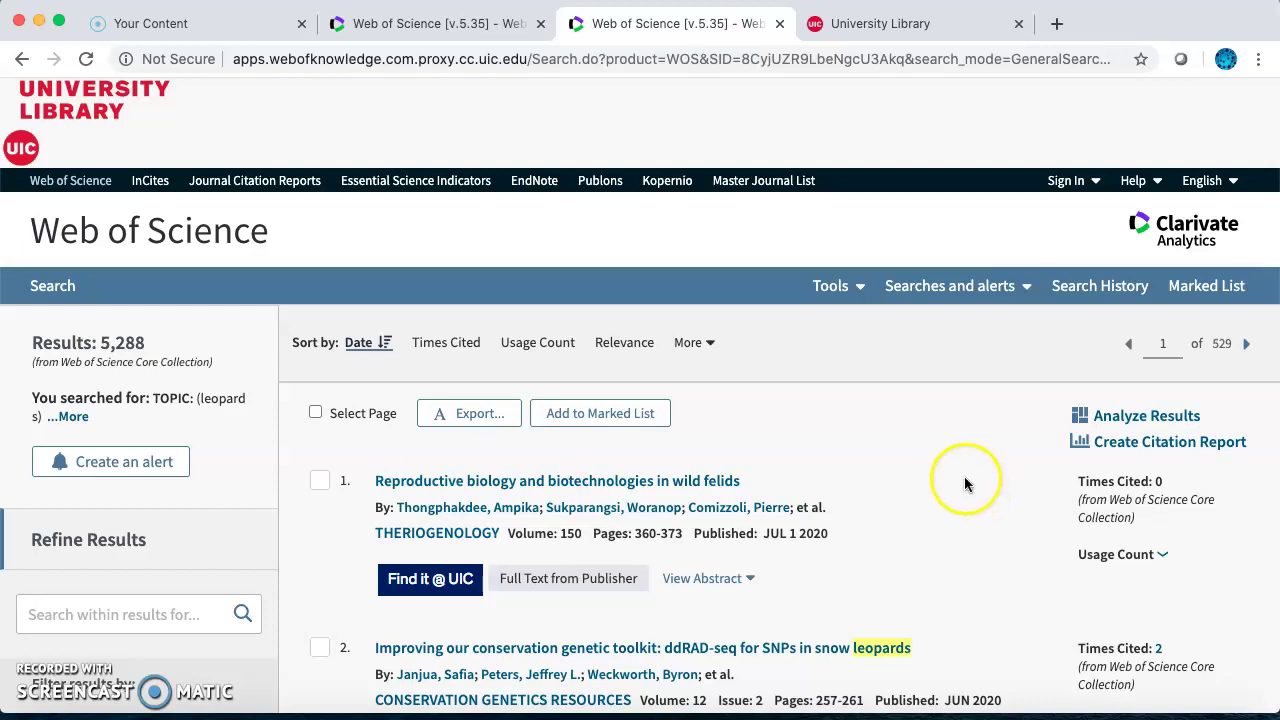
scroll(964, 483, "down", 4)
scroll(964, 483, "up", 3)
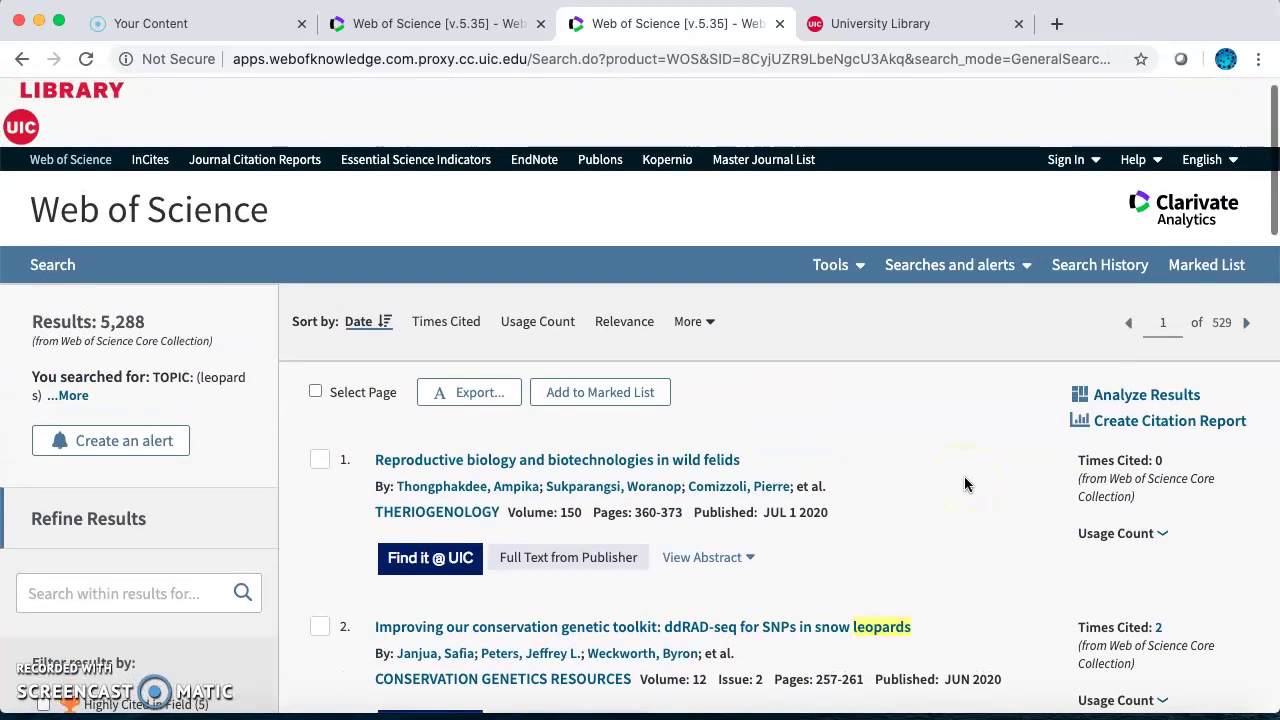
Step: Replace the search term with 'Panthera pardus' and run it, giving 802 results
left_click(52, 266)
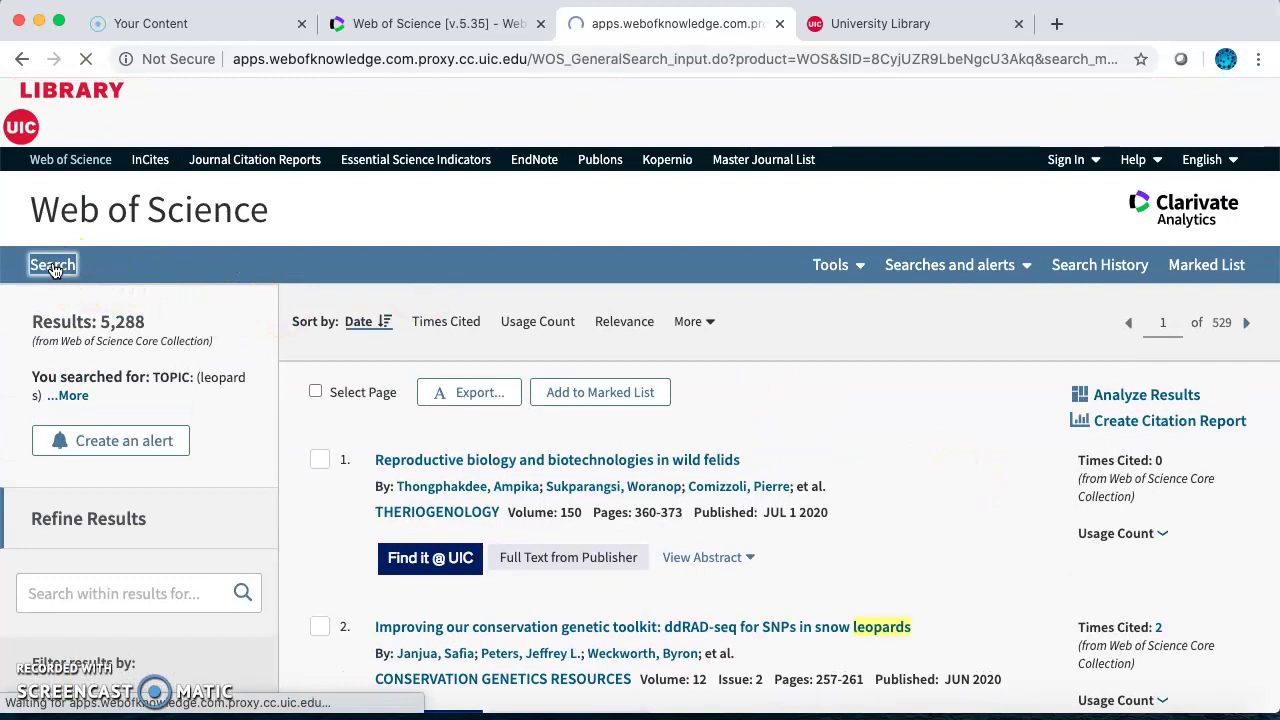
left_click(584, 491)
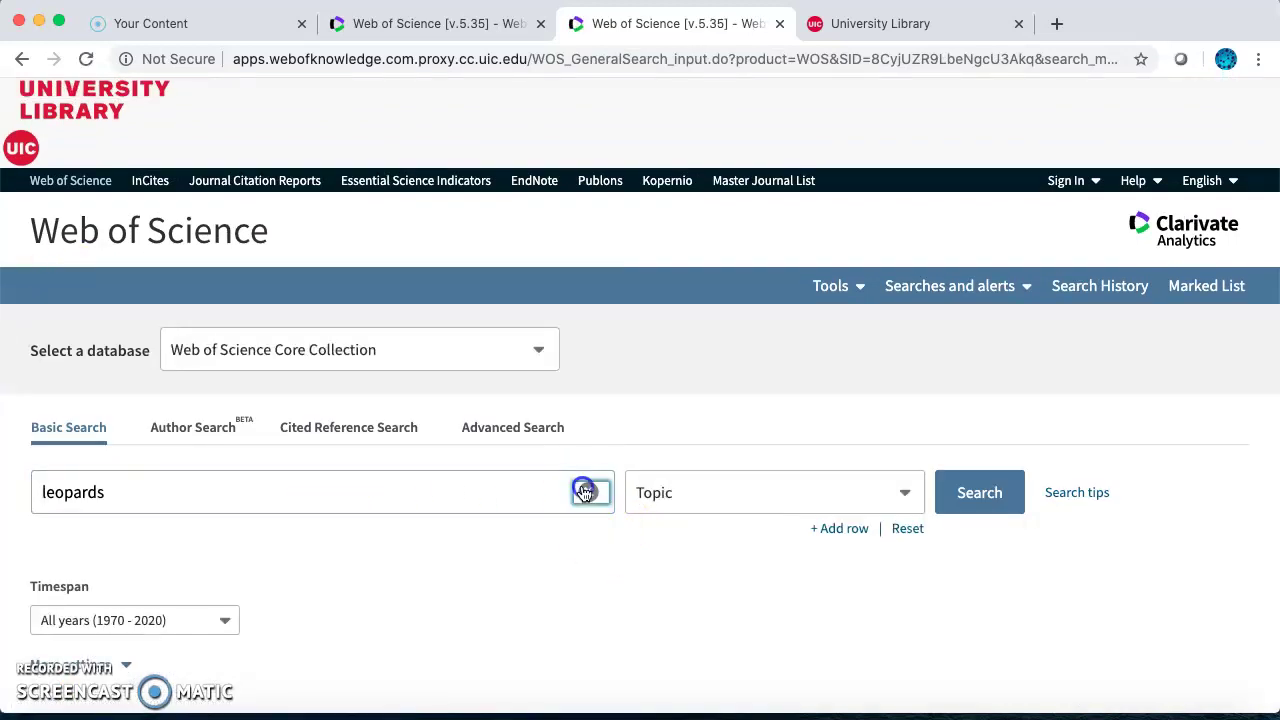
left_click(86, 486)
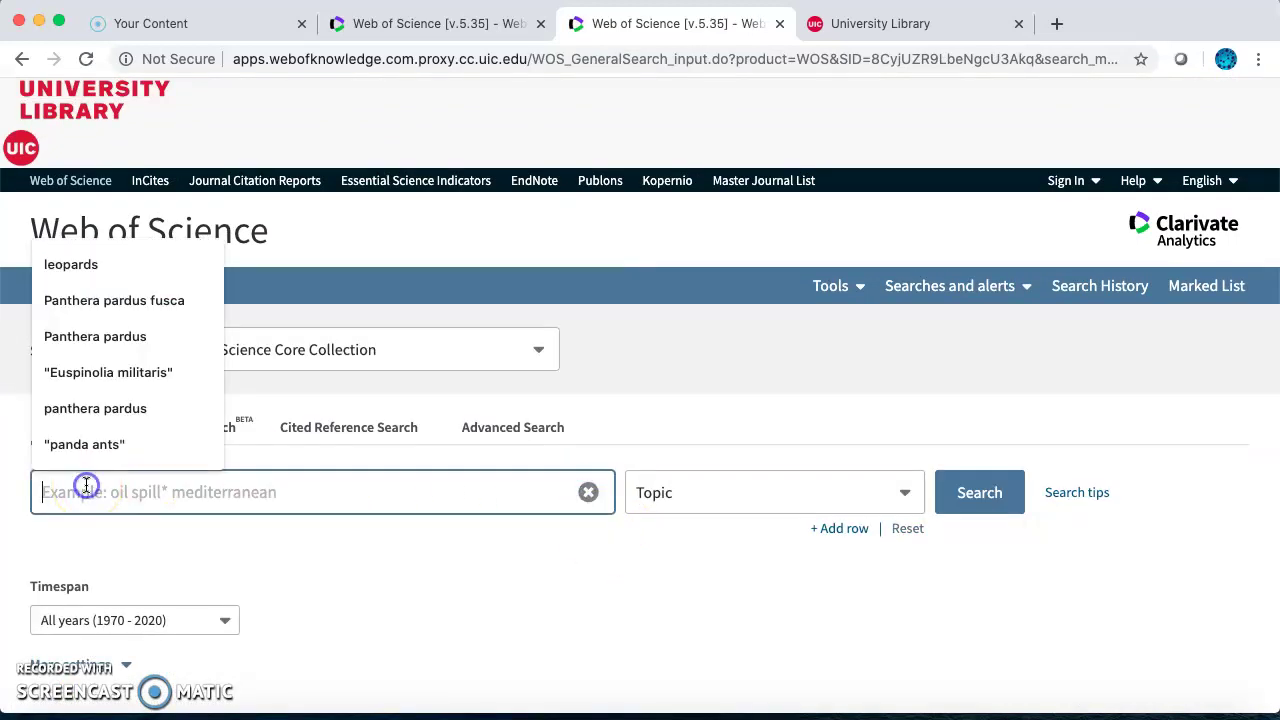
left_click(71, 325)
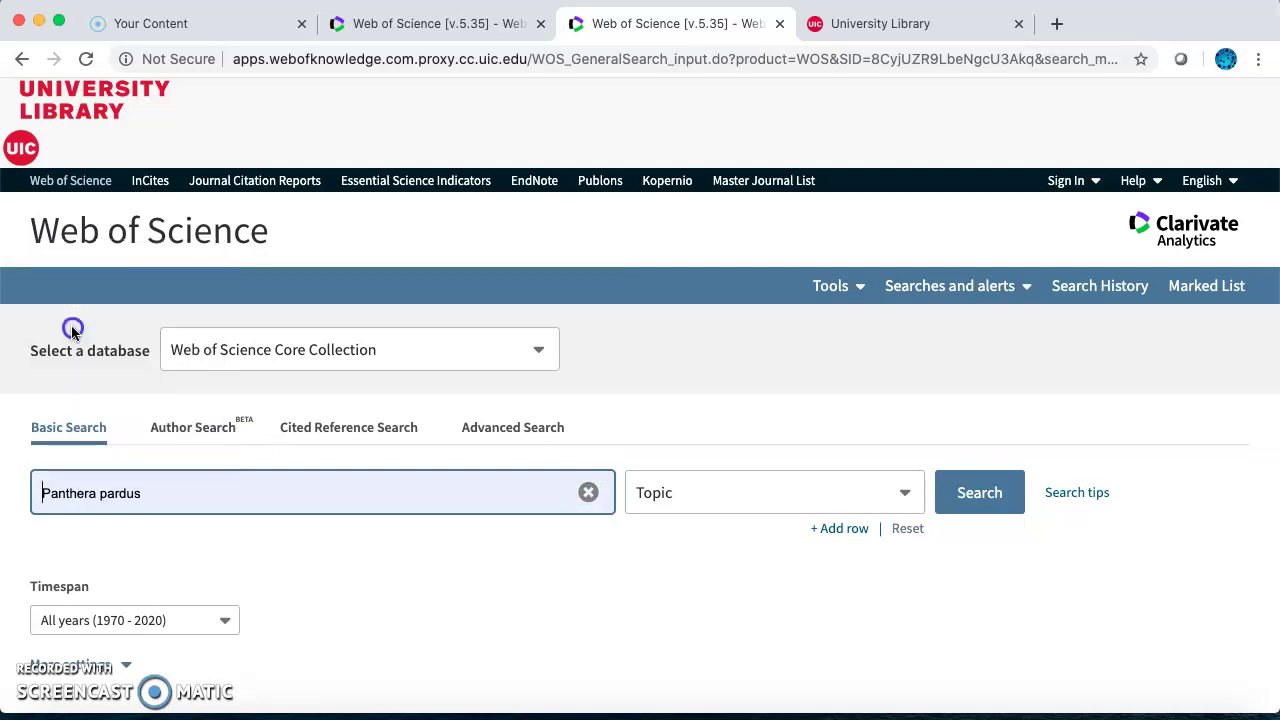
left_click(990, 496)
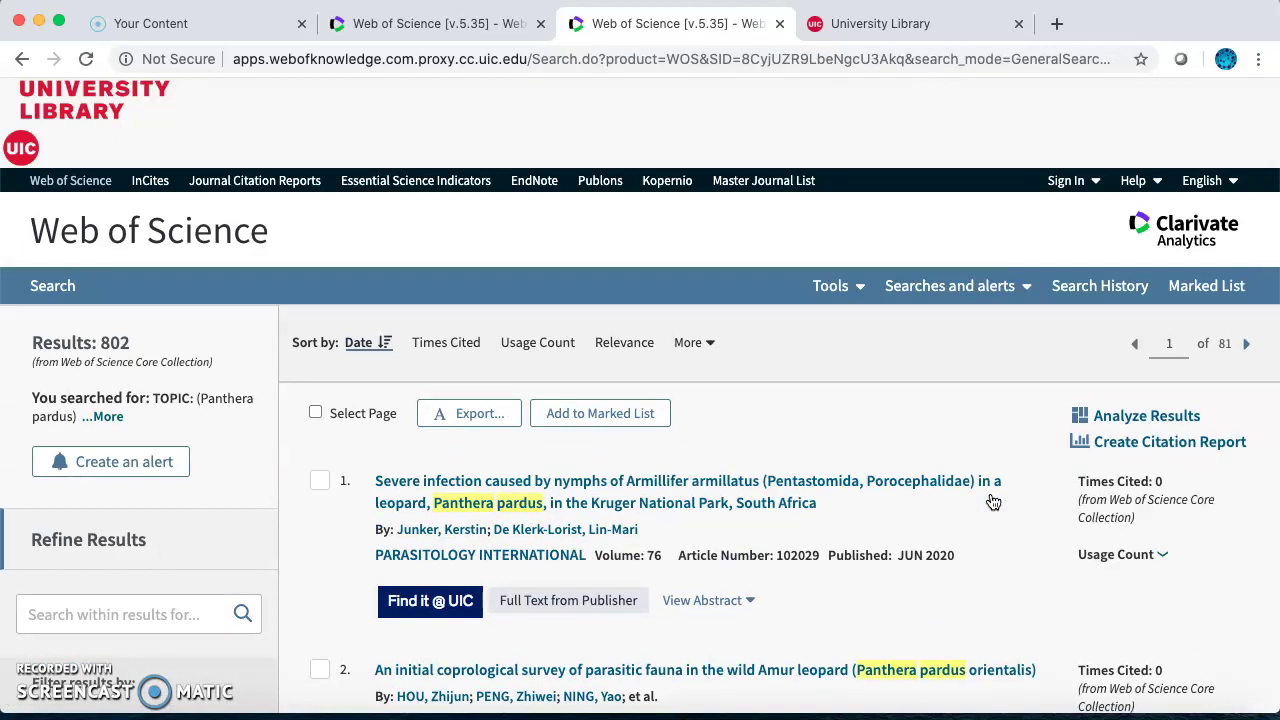
Step: Search again using the suggested term 'Panthera pardus fusca'
left_click(42, 288)
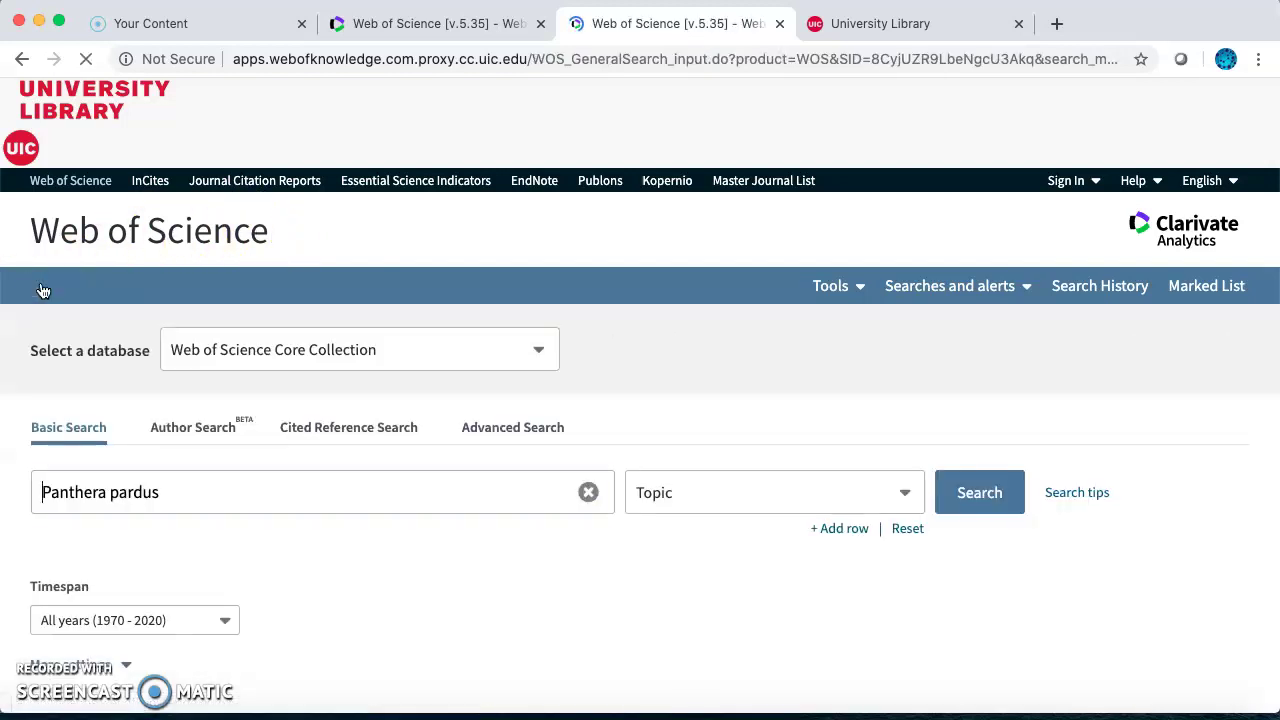
left_click(209, 499)
left_click(170, 577)
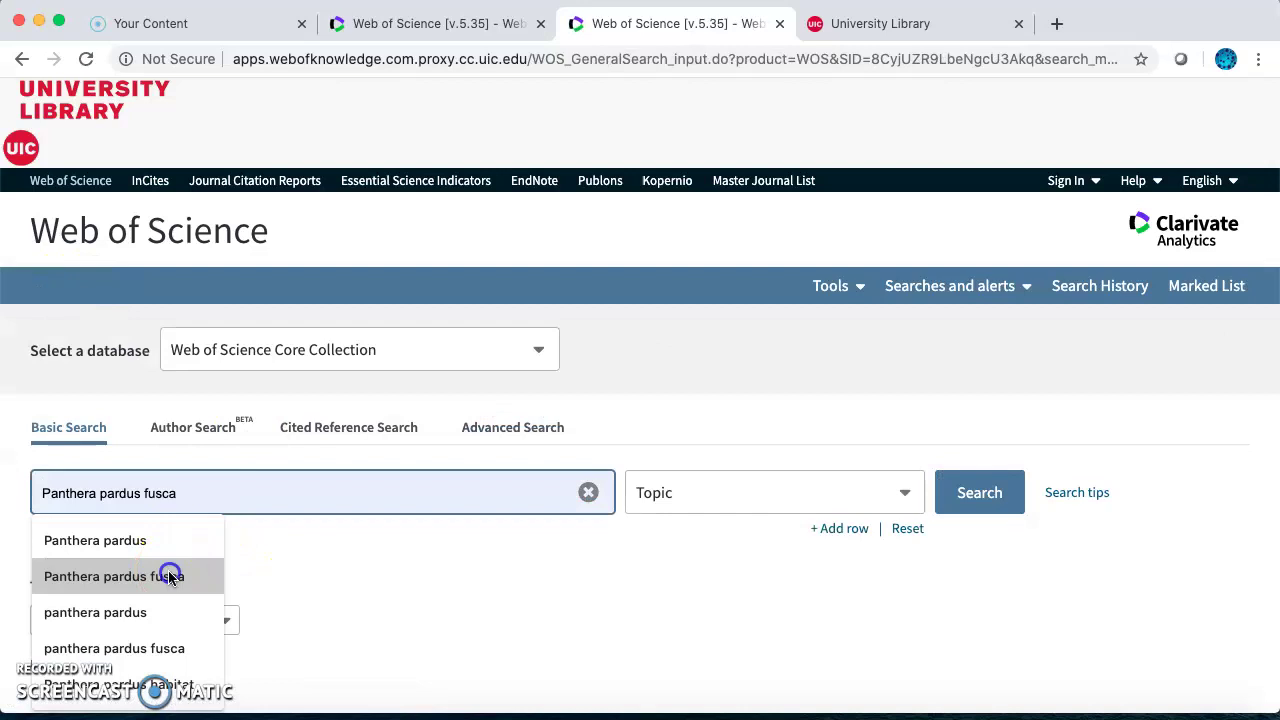
left_click(980, 493)
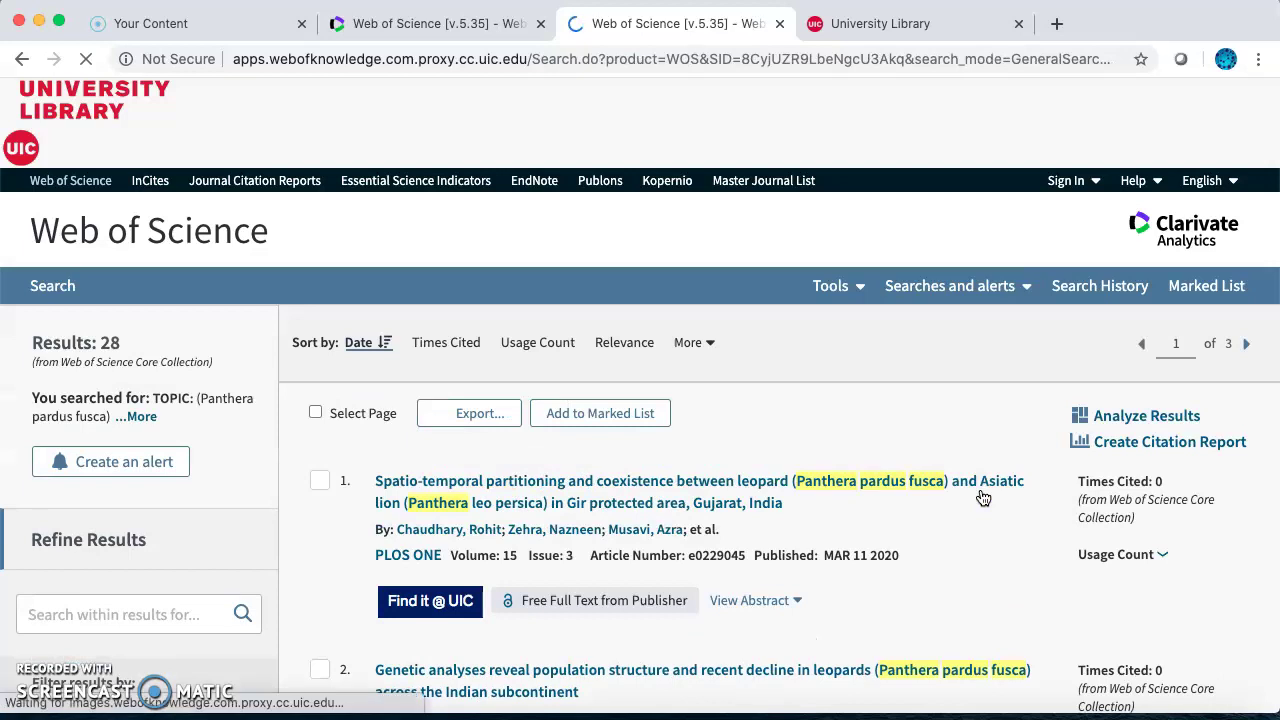
Step: Review Search History, then return to the tab with the 5,288 leopards results
left_click(1124, 297)
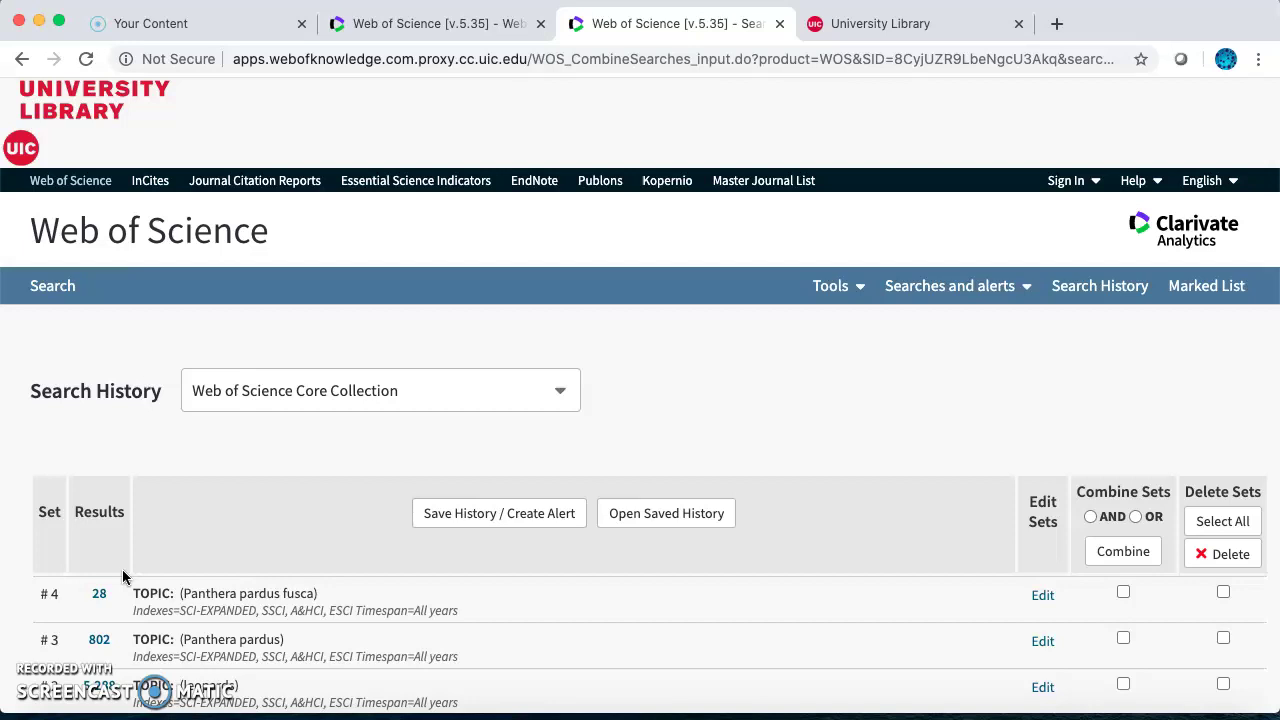
left_click(418, 31)
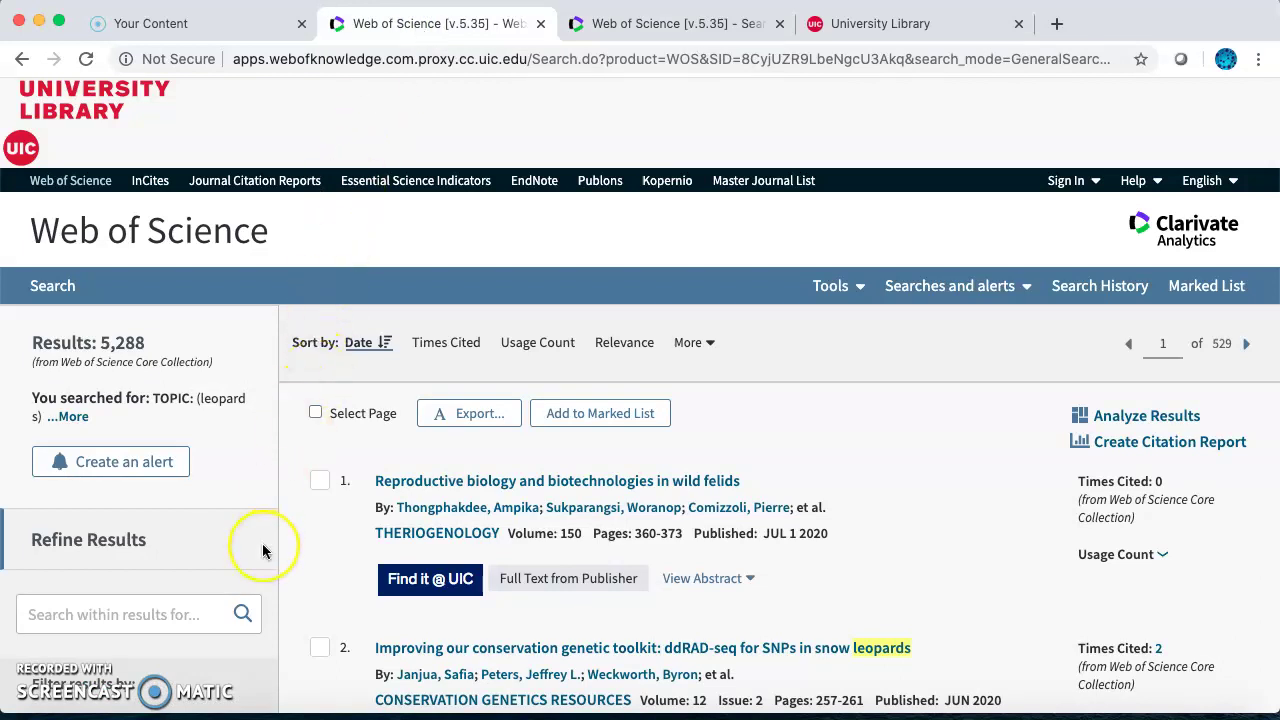
Step: Refine the leopards results to the ARTICLE document type, leaving 4,370 results
scroll(263, 550, "down", 4)
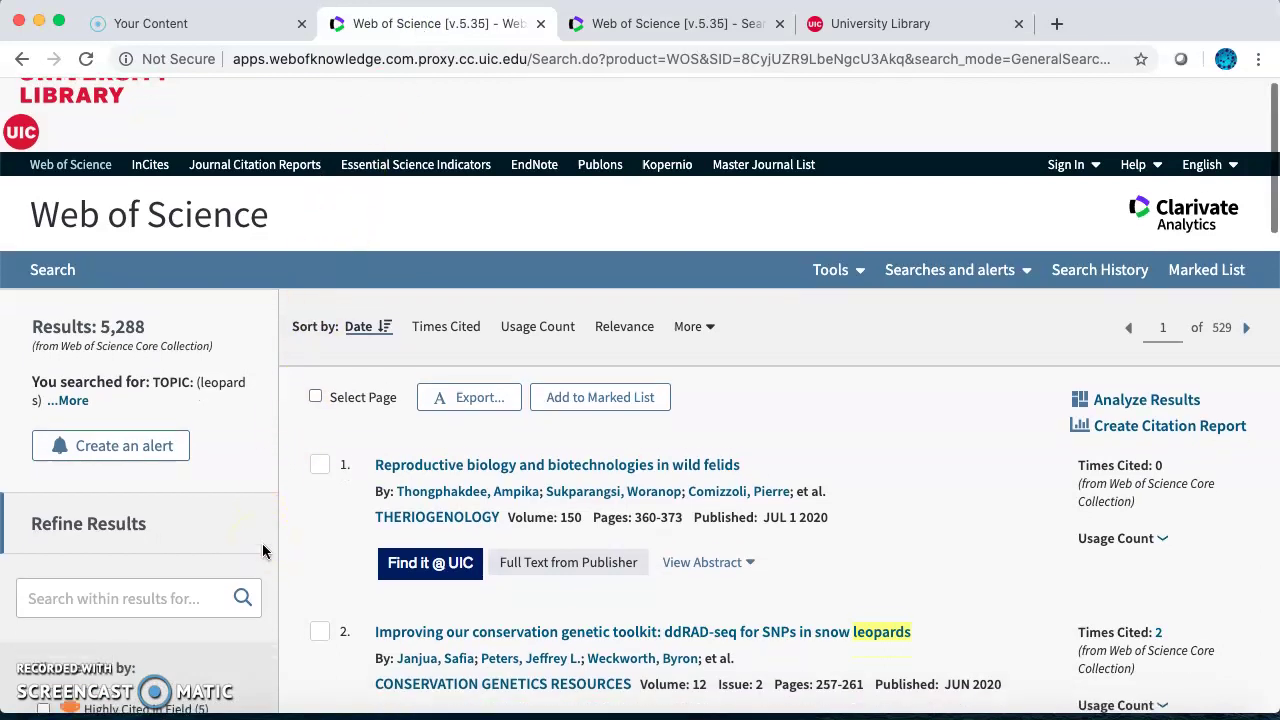
scroll(262, 543, "down", 4)
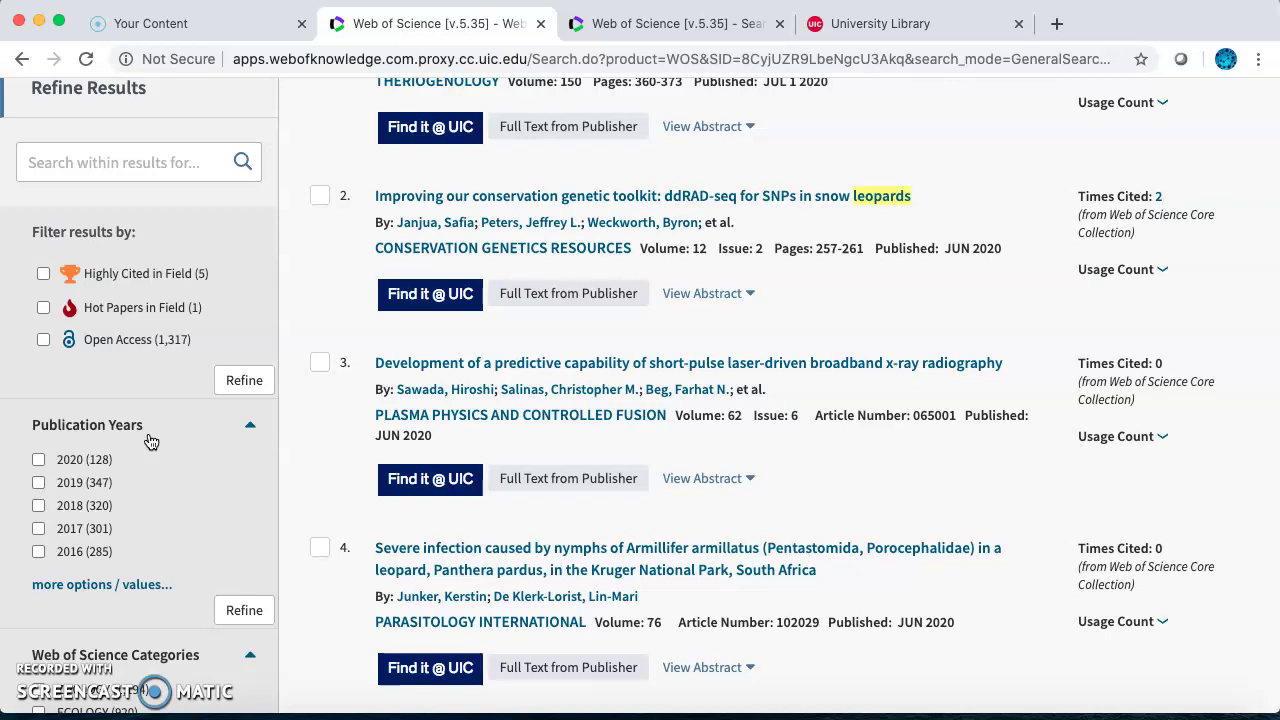
scroll(150, 441, "down", 5)
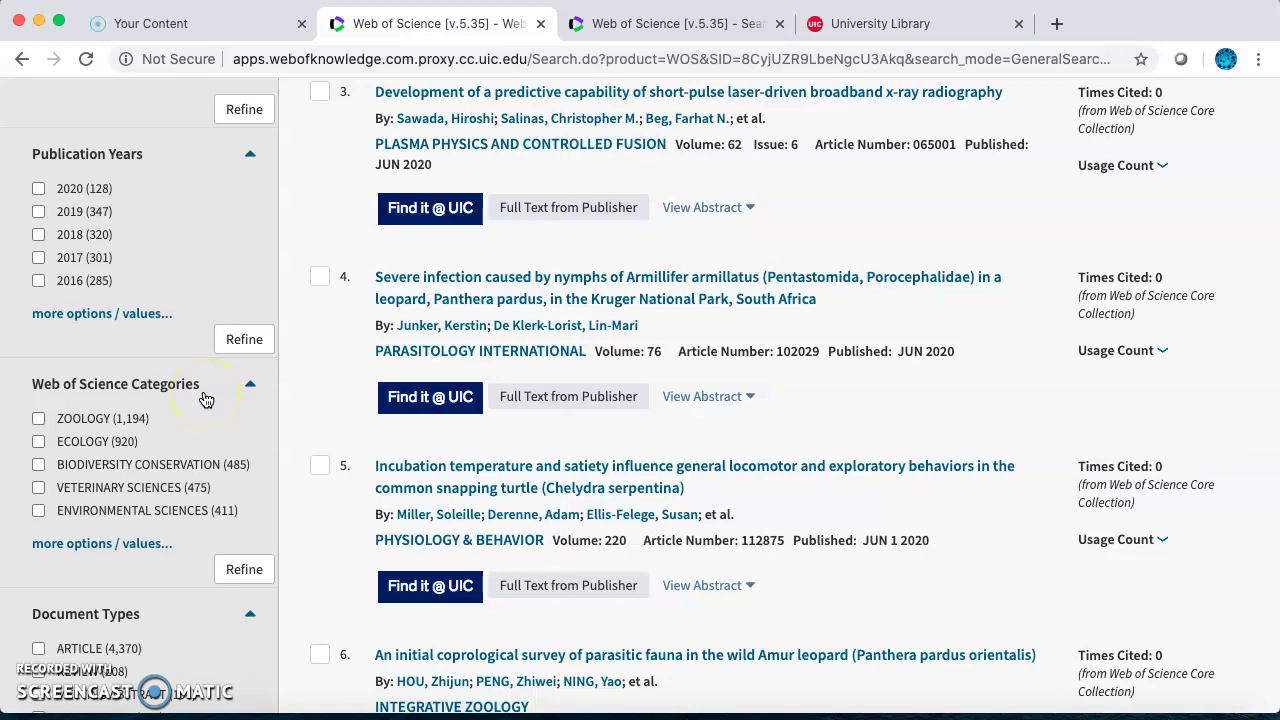
scroll(205, 400, "down", 4)
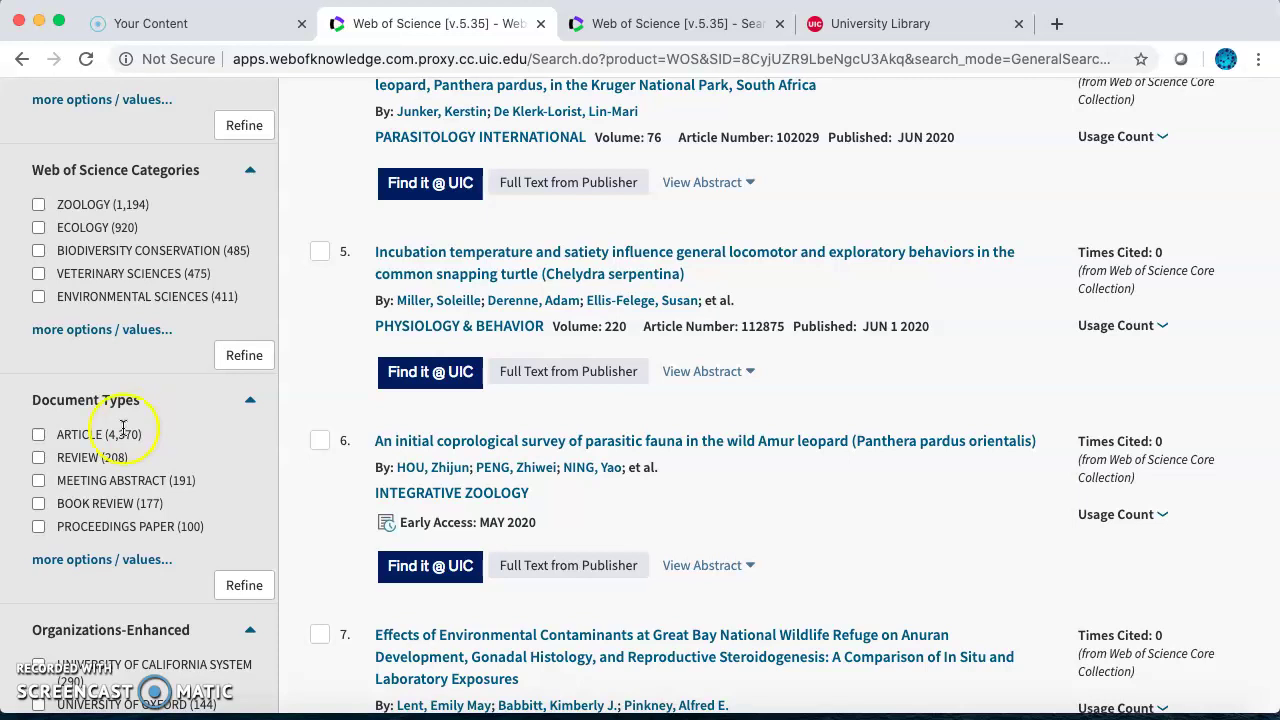
left_click(39, 436)
left_click(228, 586)
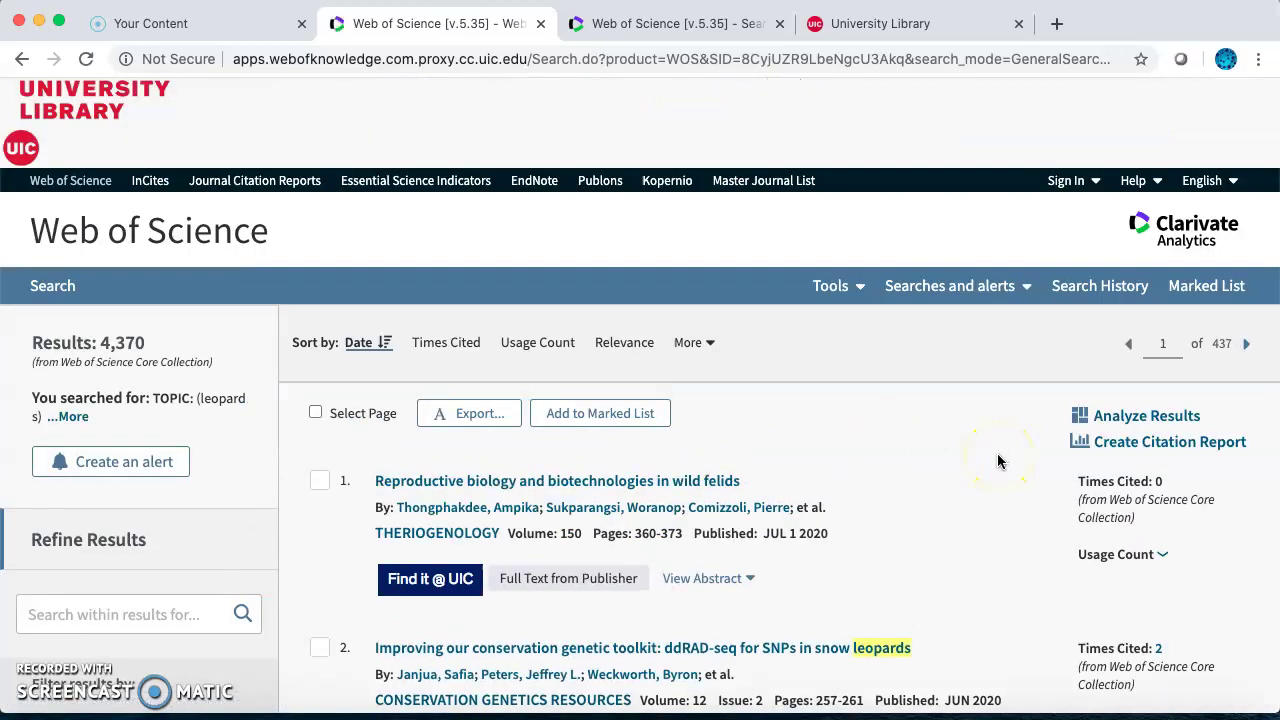
scroll(997, 454, "down", 4)
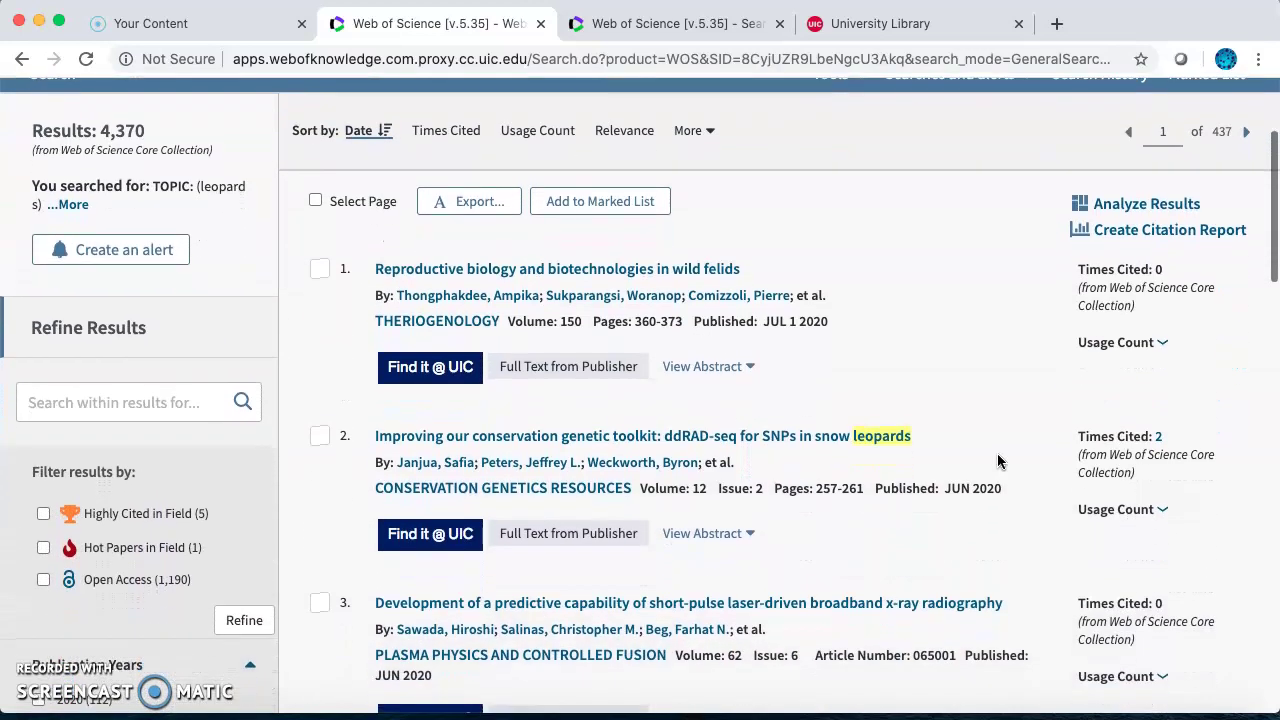
scroll(997, 461, "down", 3)
scroll(997, 461, "down", 4)
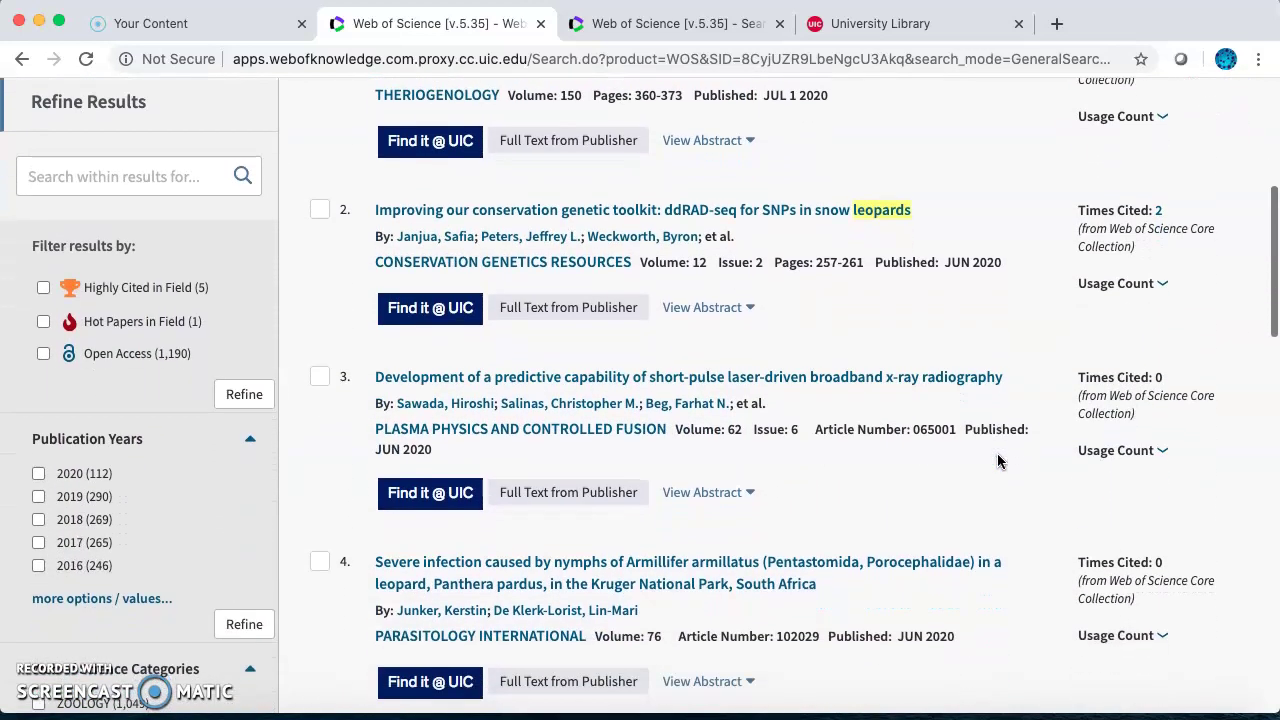
Step: Open result 4, the Armillifer armillatus leopard infection article, and read its abstract and keywords
left_click(640, 515)
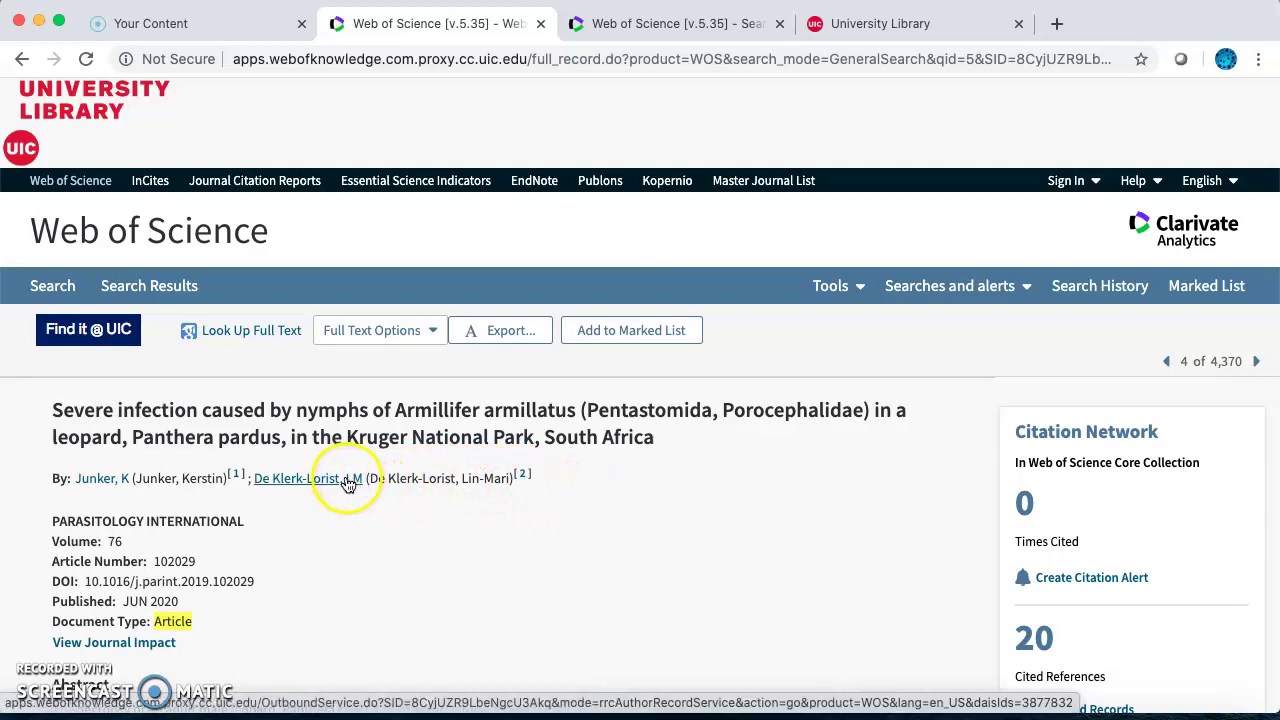
scroll(343, 484, "down", 2)
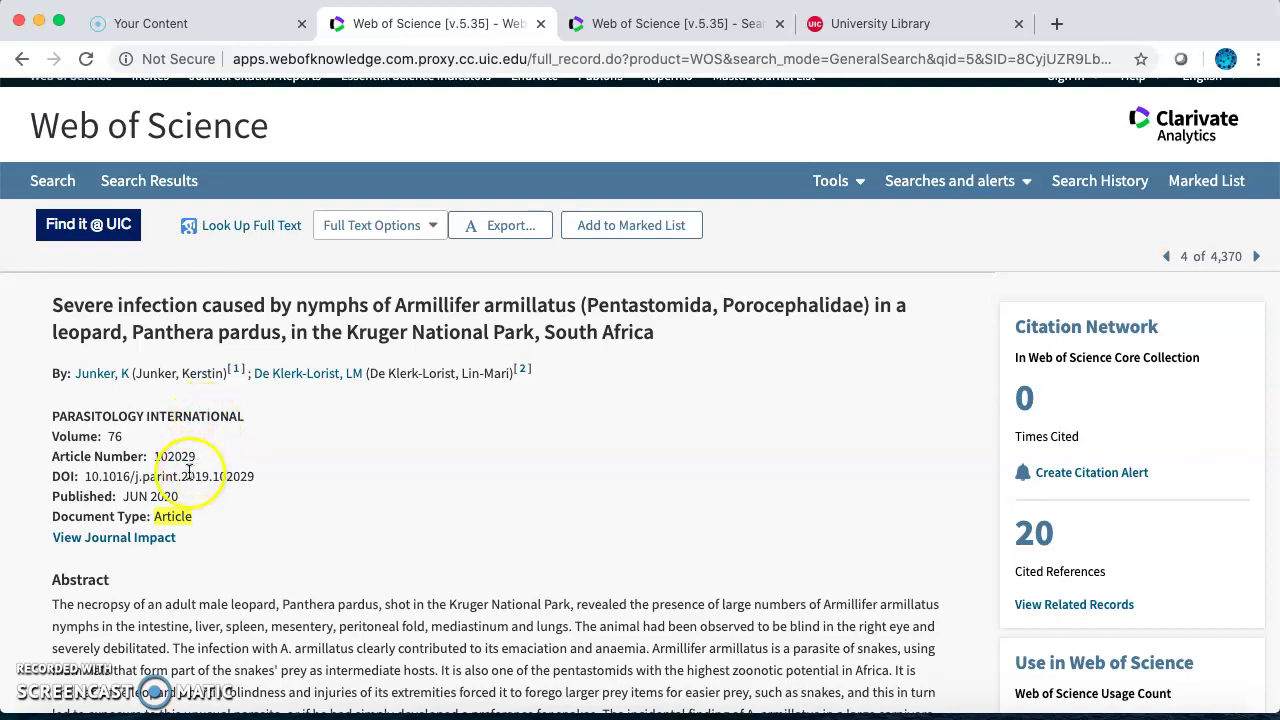
scroll(181, 500, "down", 4)
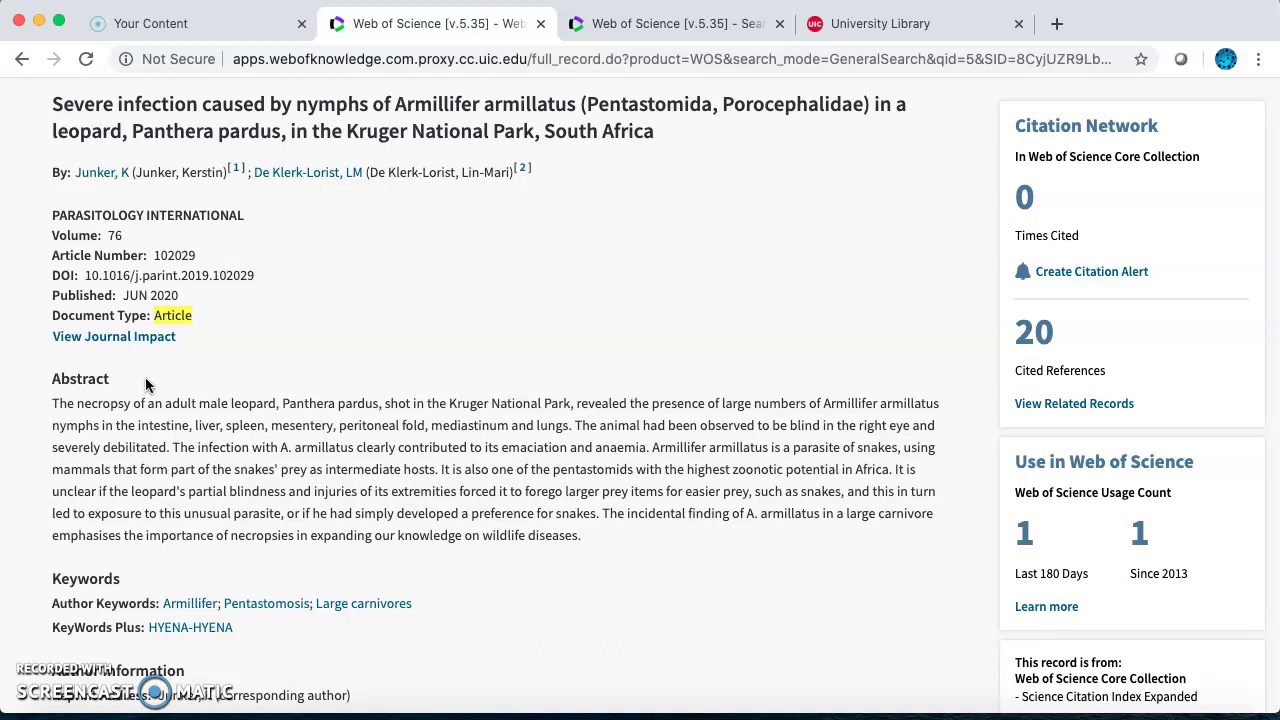
scroll(145, 385, "up", 5)
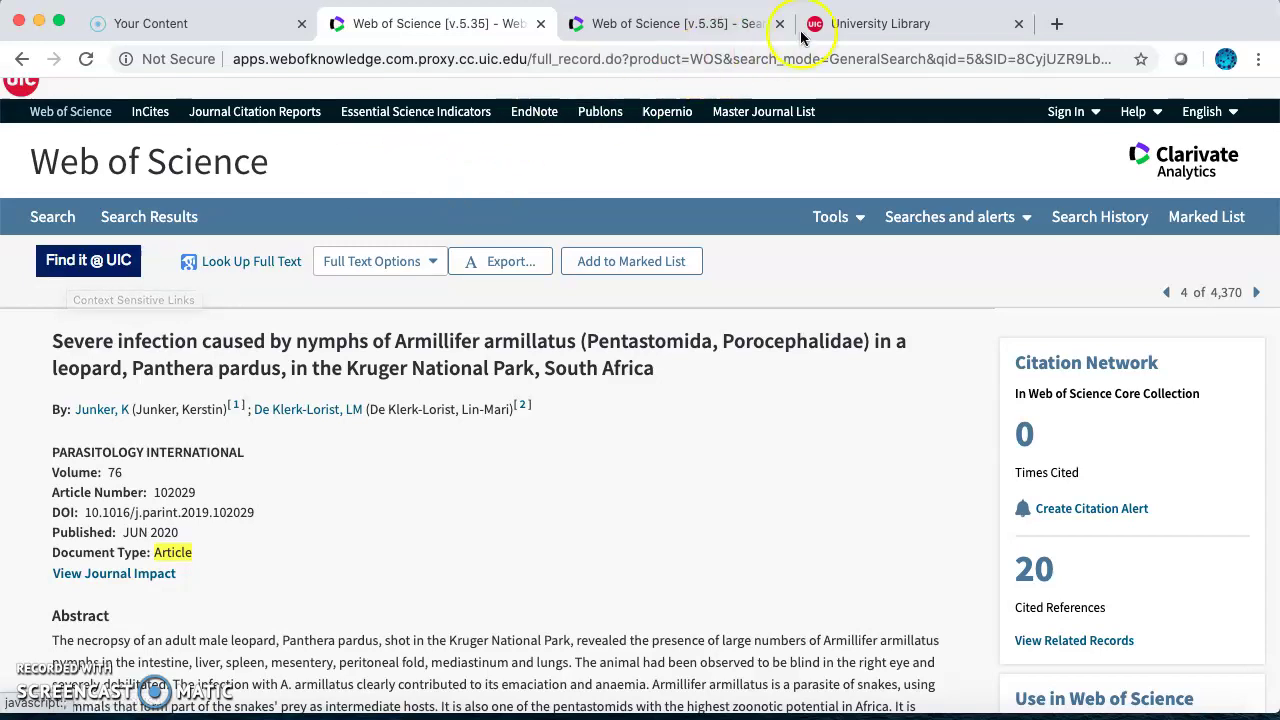
left_click(843, 22)
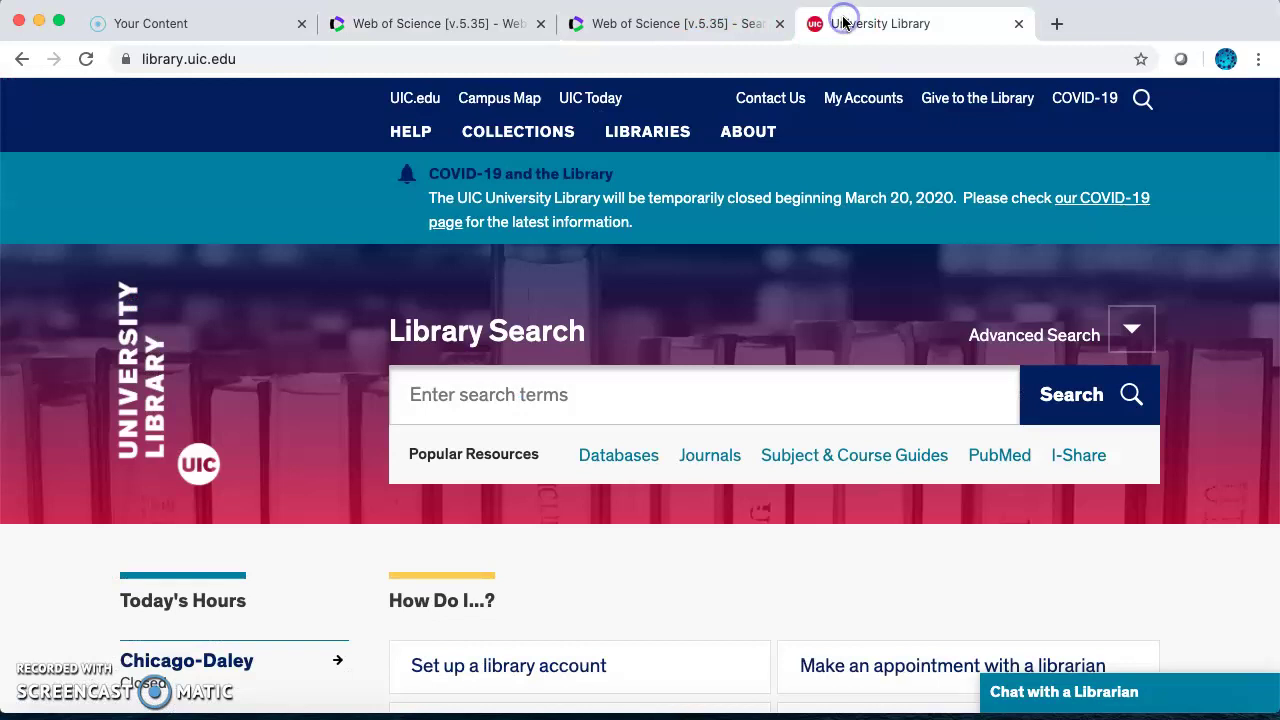
left_click(1160, 703)
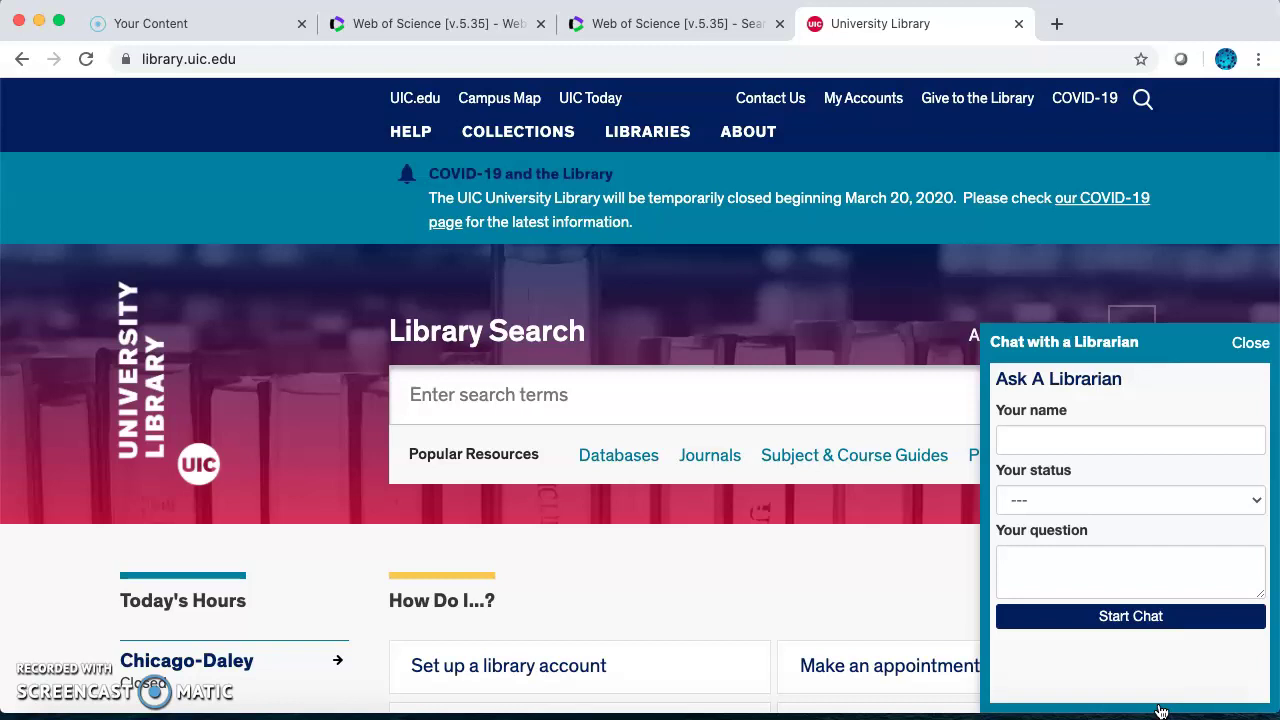
left_click(426, 23)
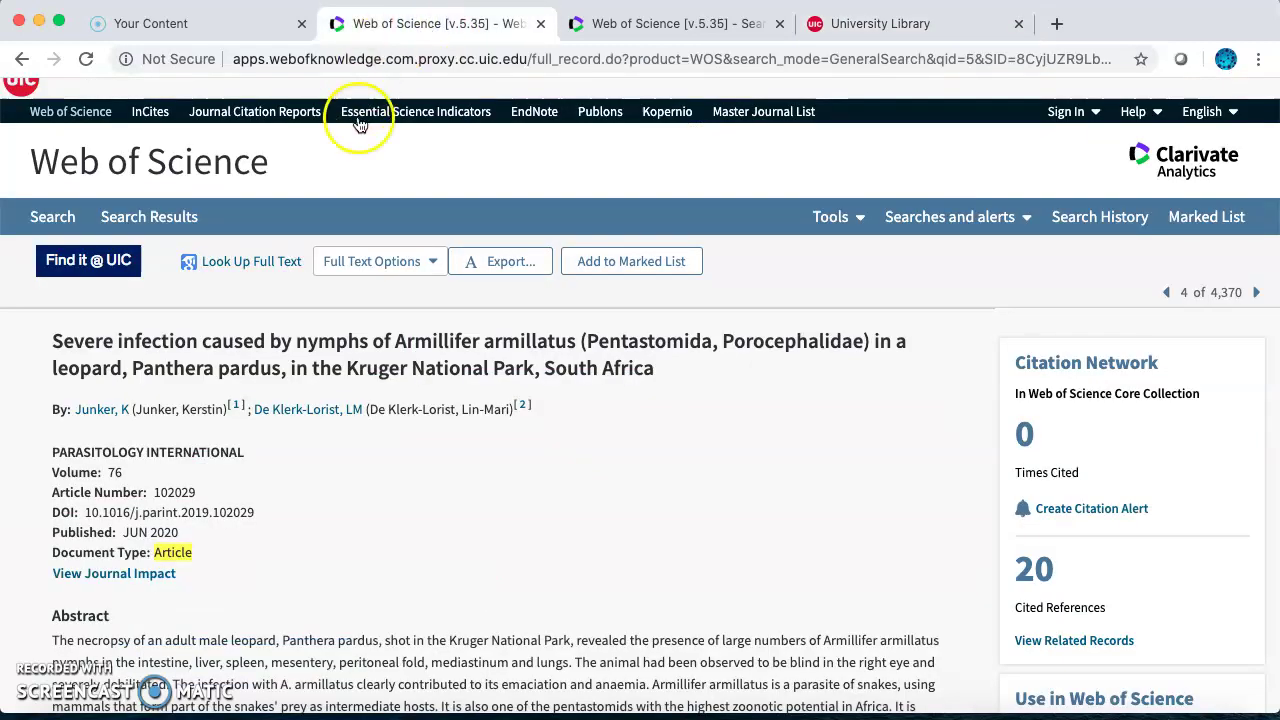
Step: Return to the results and search within them for 'habitat', narrowing to 742 results
left_click(166, 224)
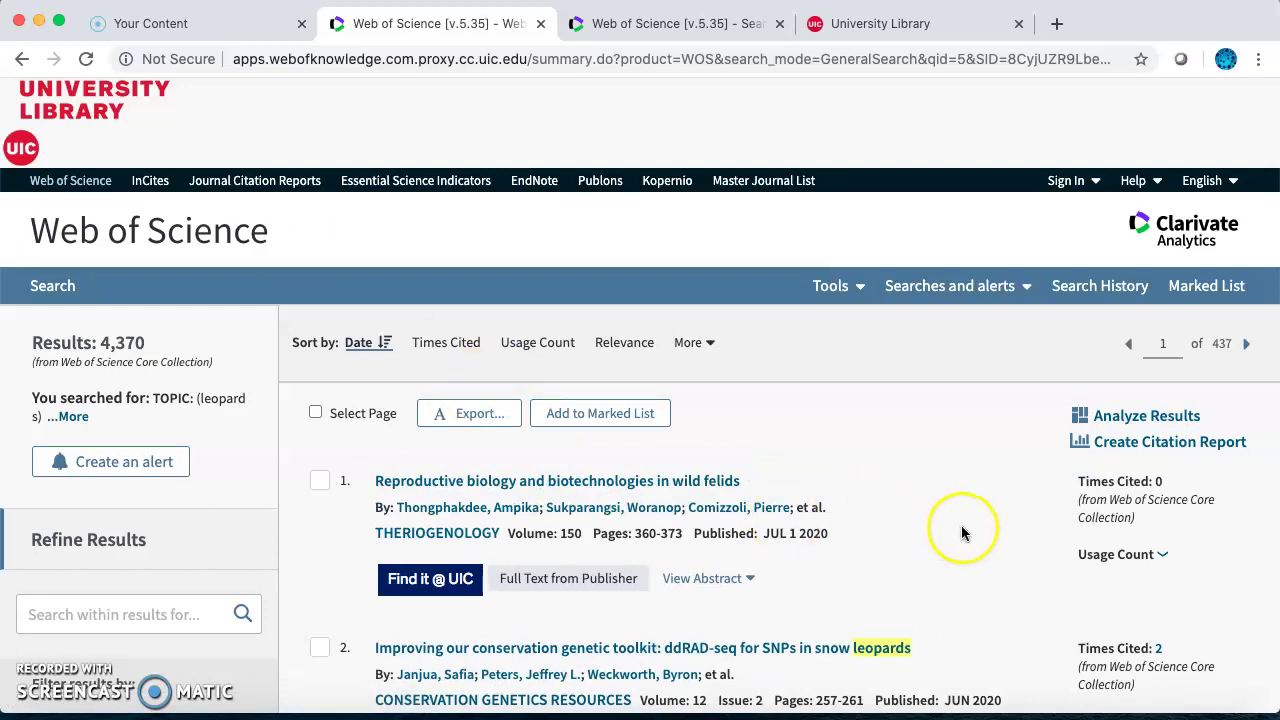
scroll(962, 533, "down", 3)
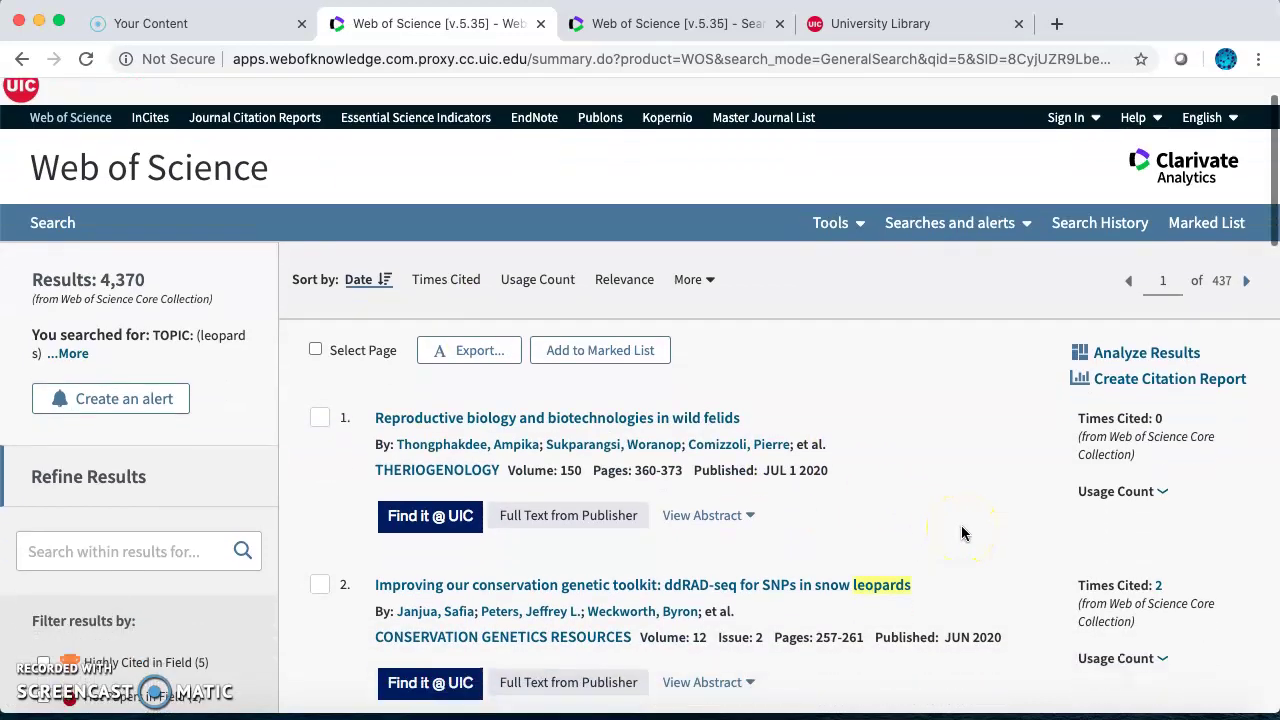
scroll(962, 533, "up", 1)
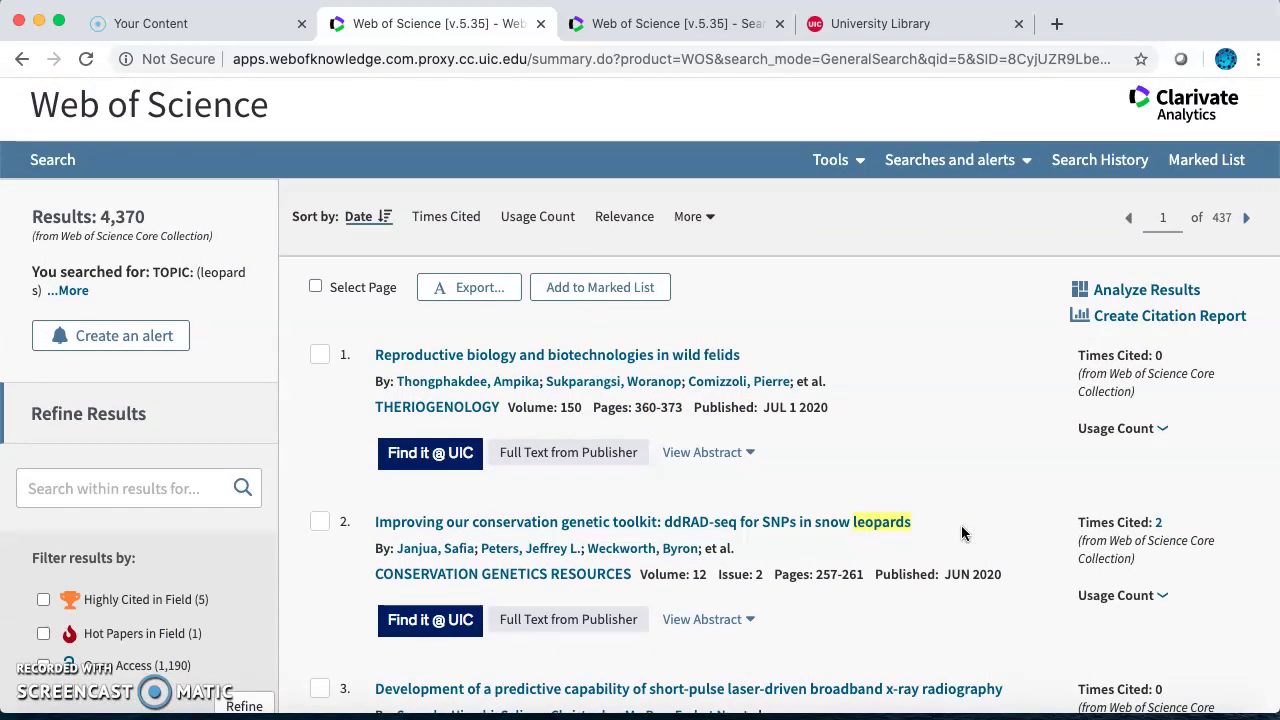
left_click(143, 489)
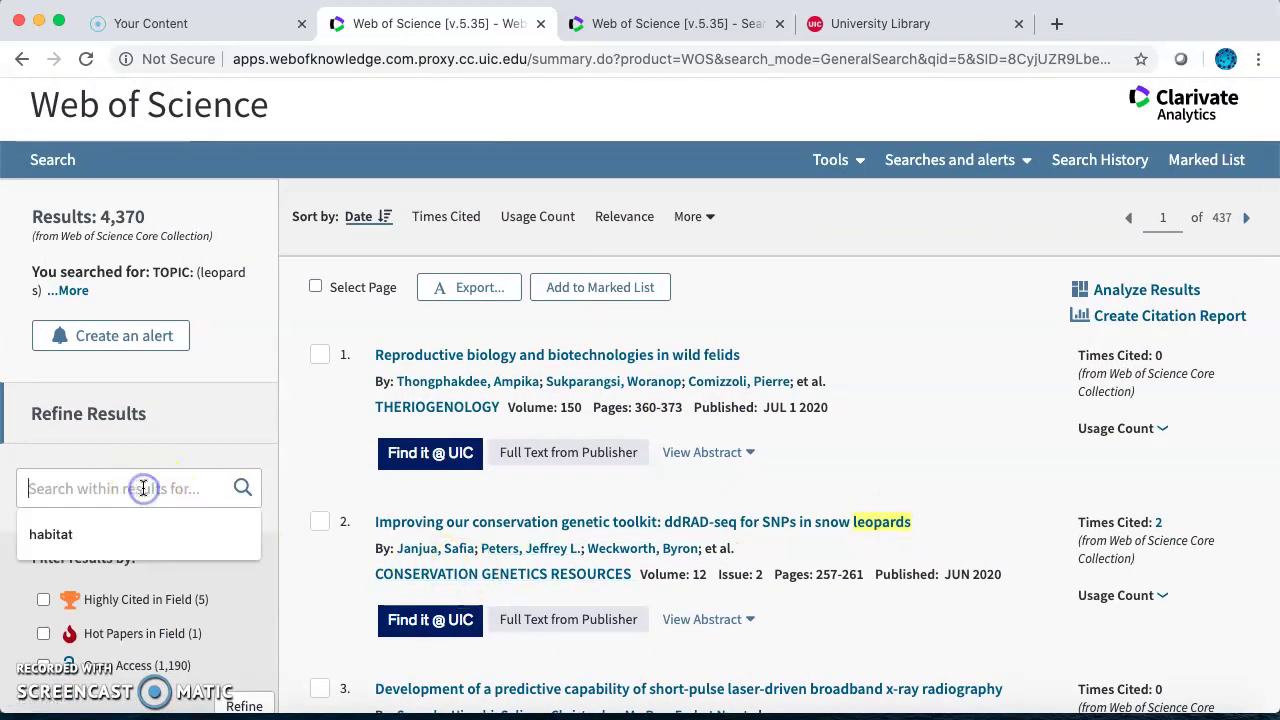
left_click(96, 533)
key("Return")
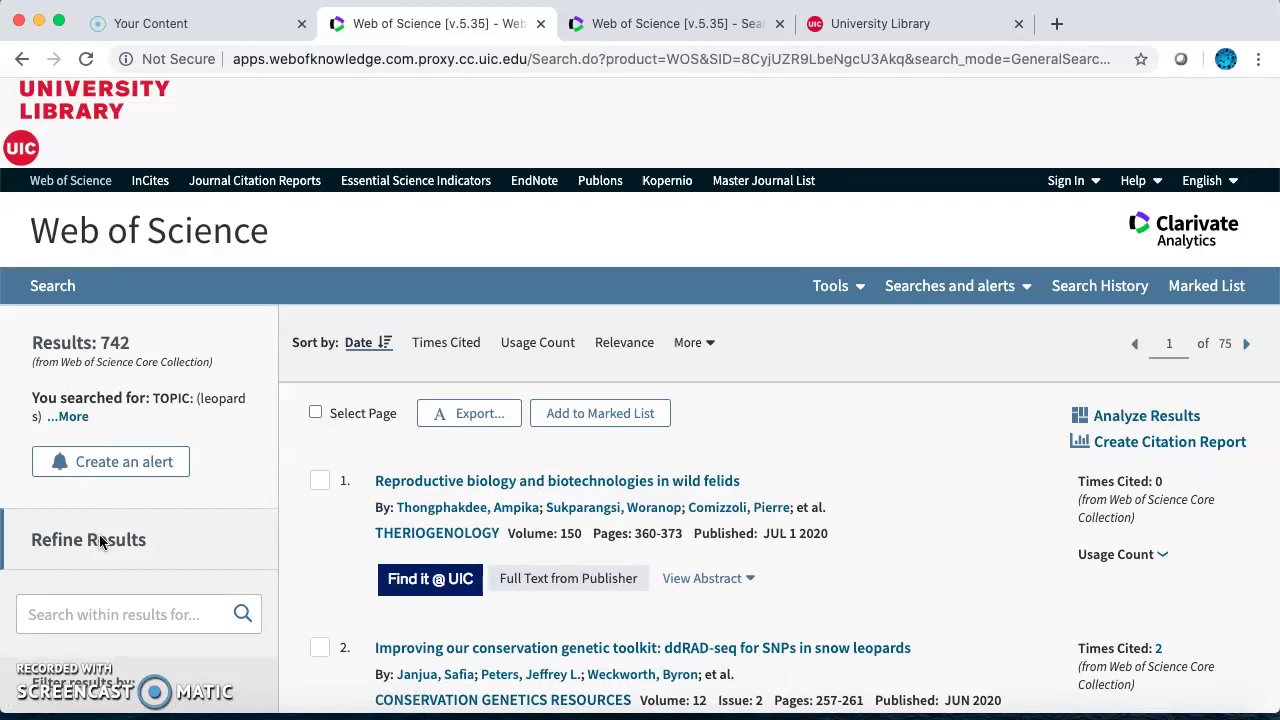
scroll(100, 542, "down", 1)
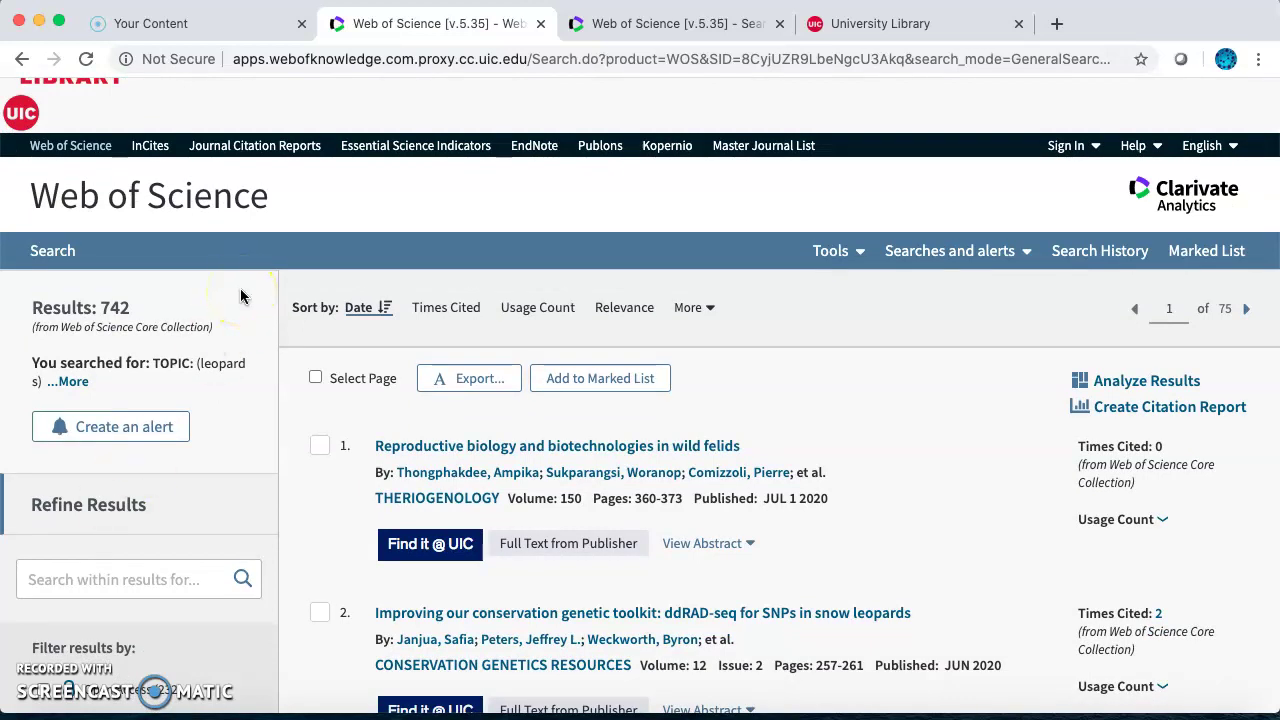
Step: Switch back to the University Library homepage tab
left_click(866, 28)
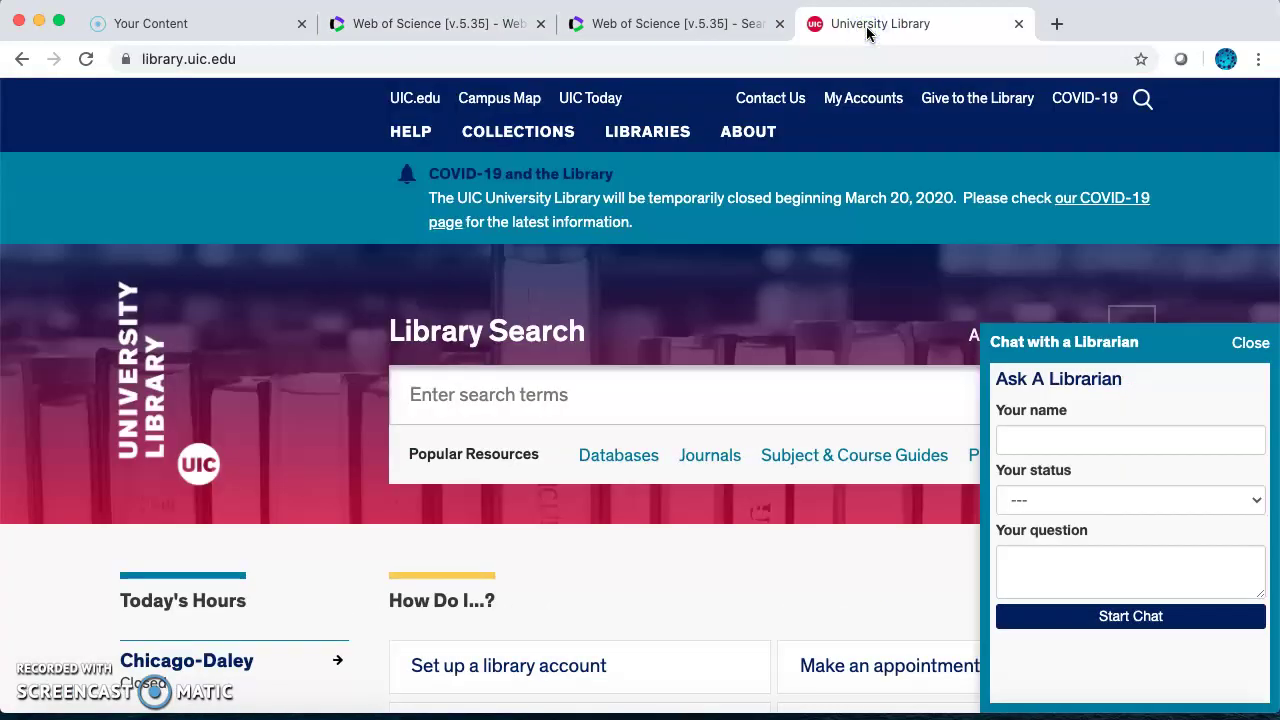